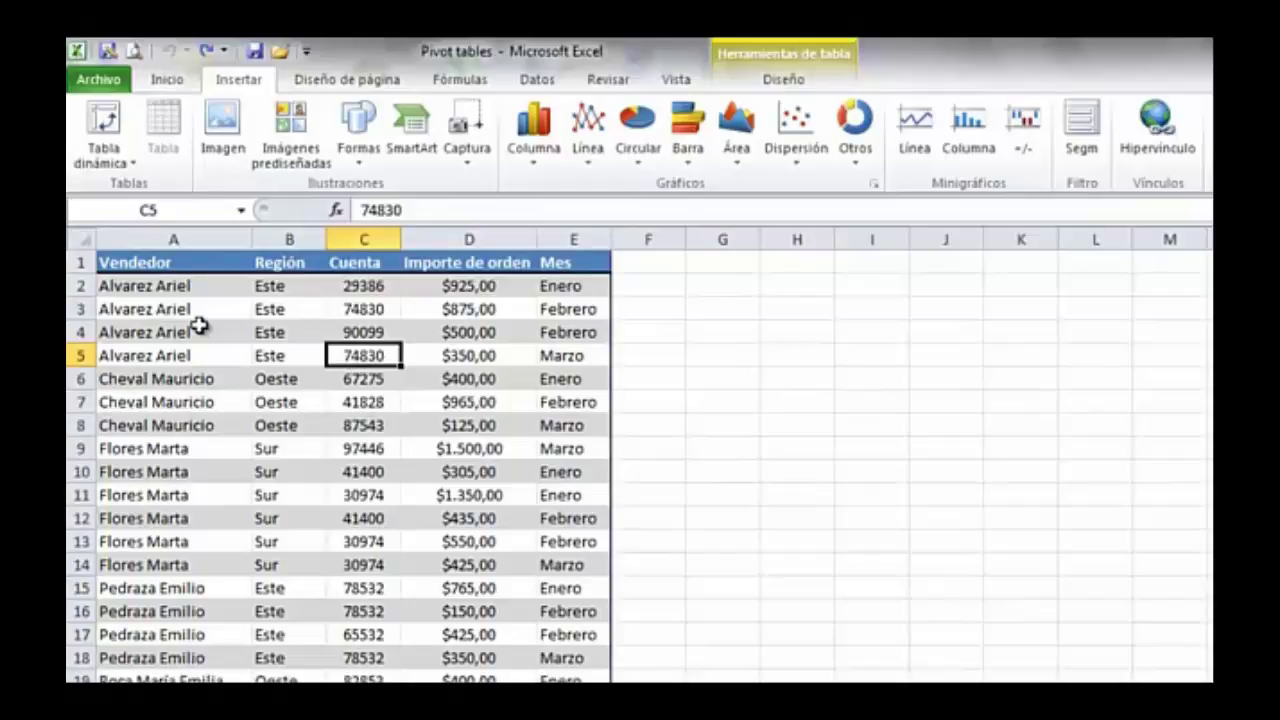
# Step: Enter the formula =SUMA(D2:D5) in cell G5 to add up the first seller's order amounts
pyautogui.click(735, 360)
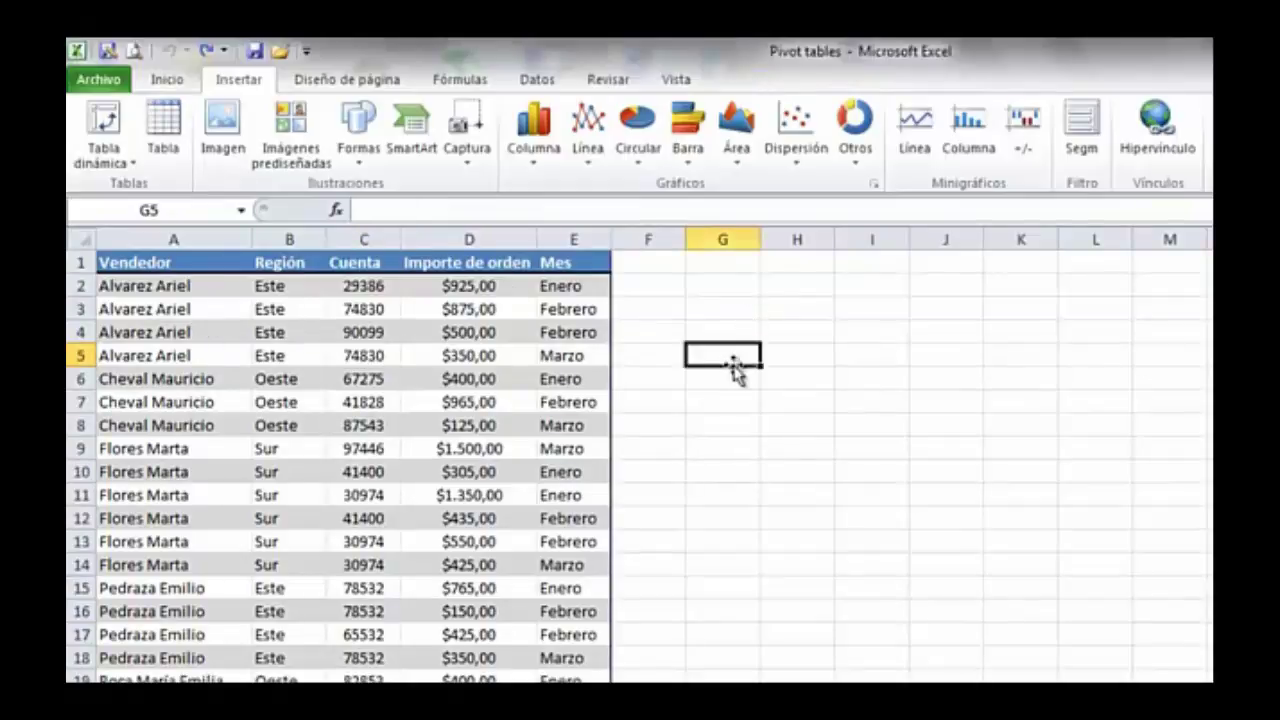
pyautogui.write('=')
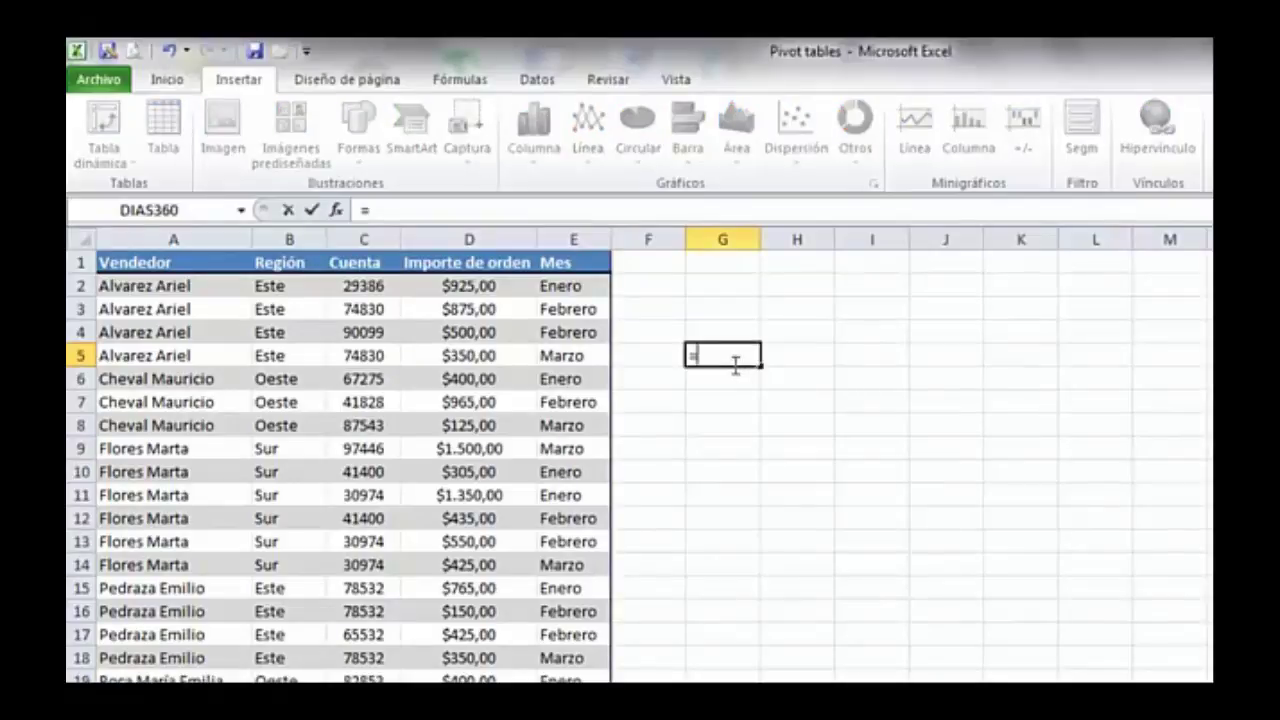
pyautogui.write('suma')
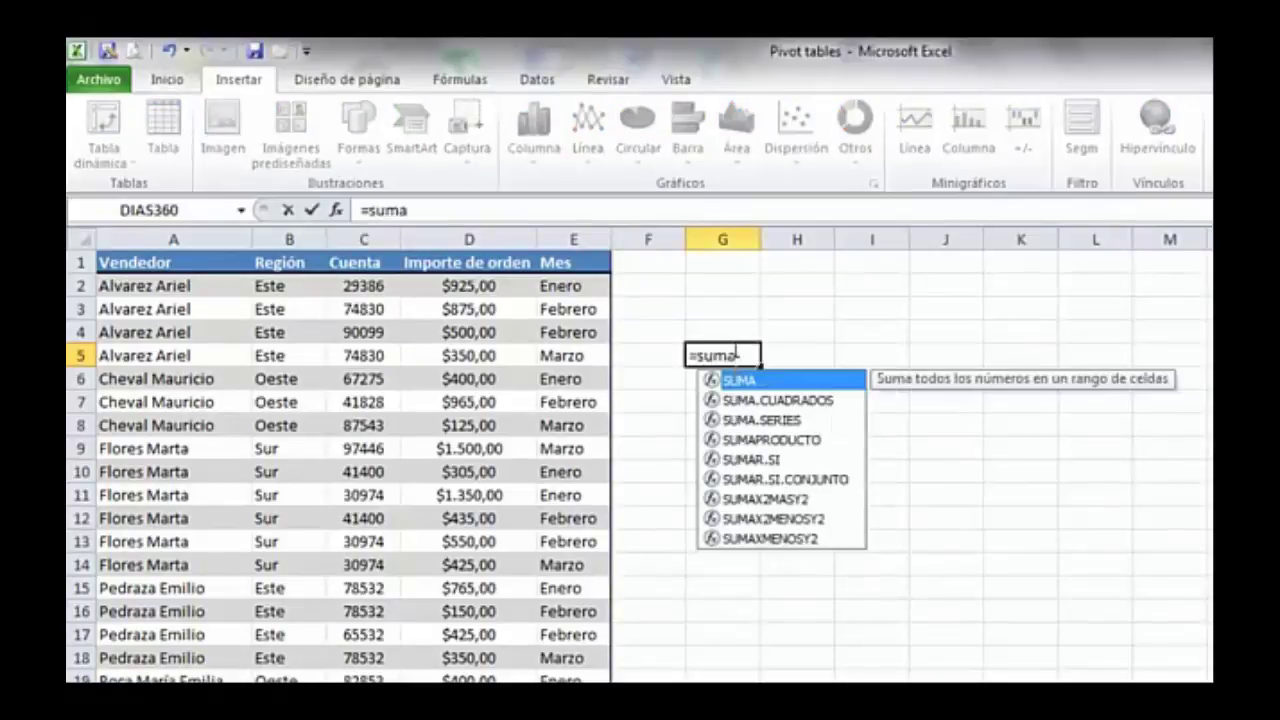
pyautogui.doubleClick(757, 382)
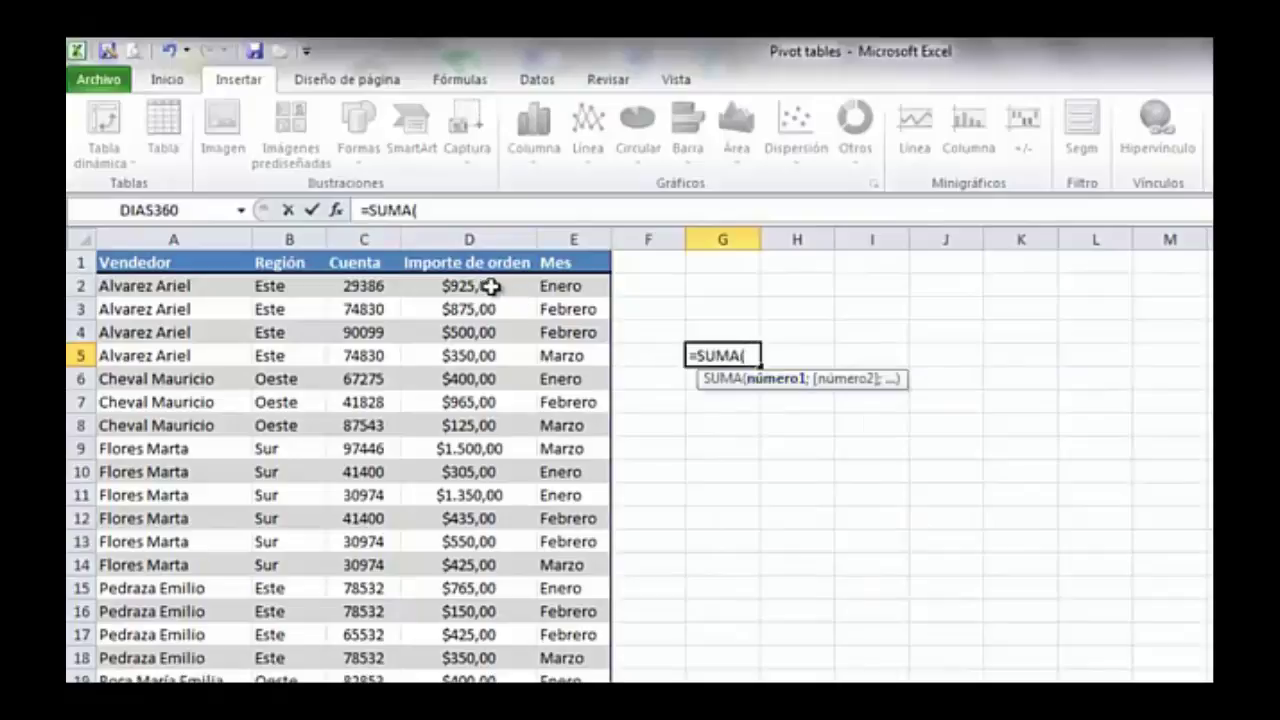
pyautogui.moveTo(491, 287); pyautogui.dragTo(493, 352)
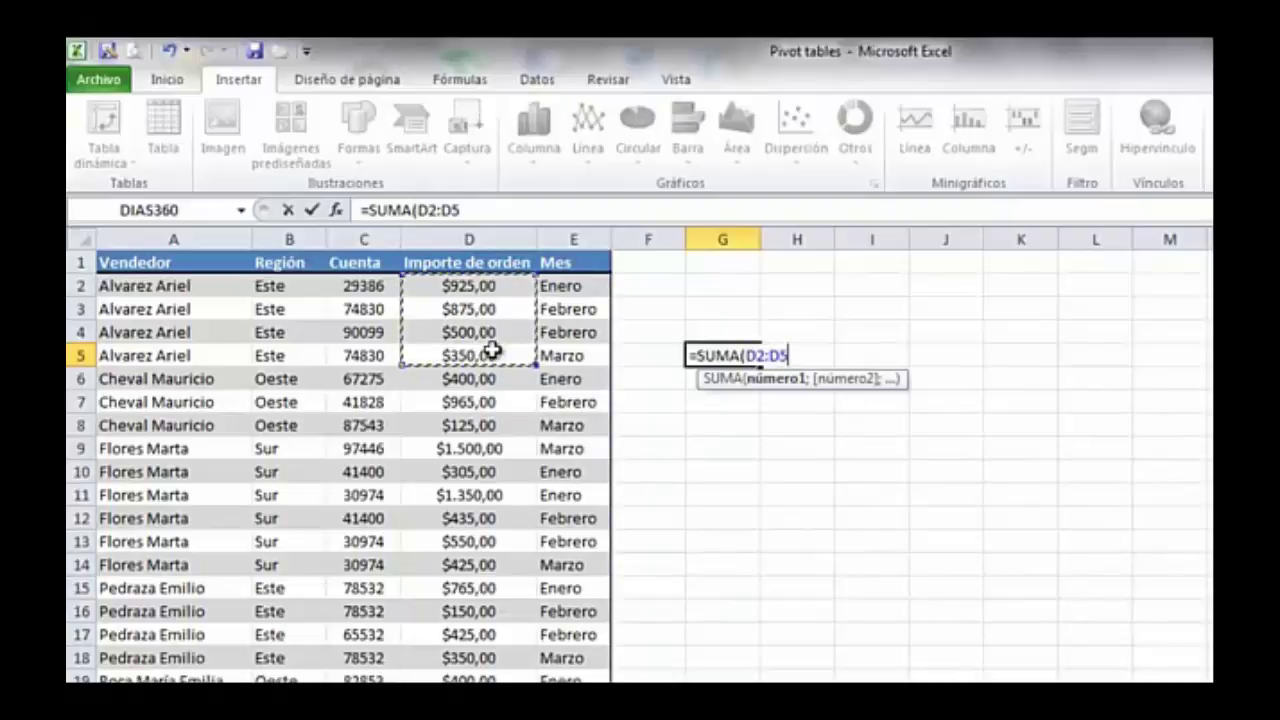
pyautogui.hotkey('ctrl', 'Return')
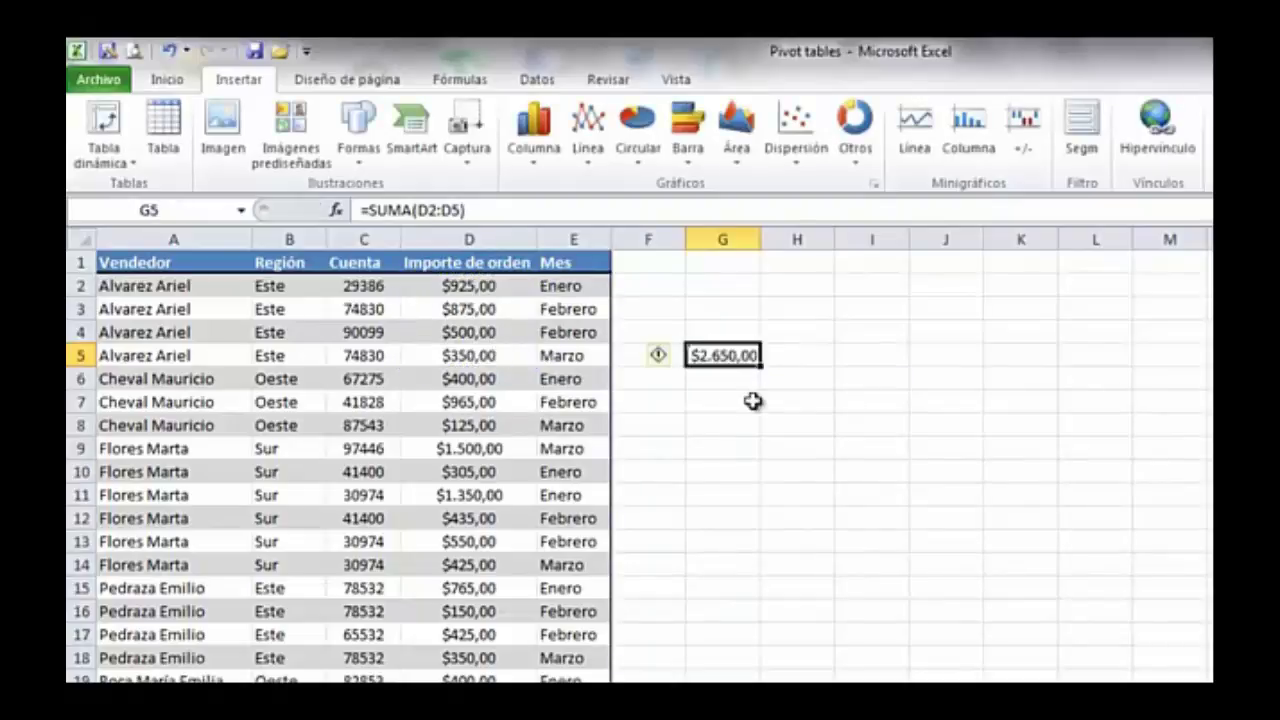
# Step: Create a pivot table from the seller data table Table15 on a new worksheet
pyautogui.click(206, 285)
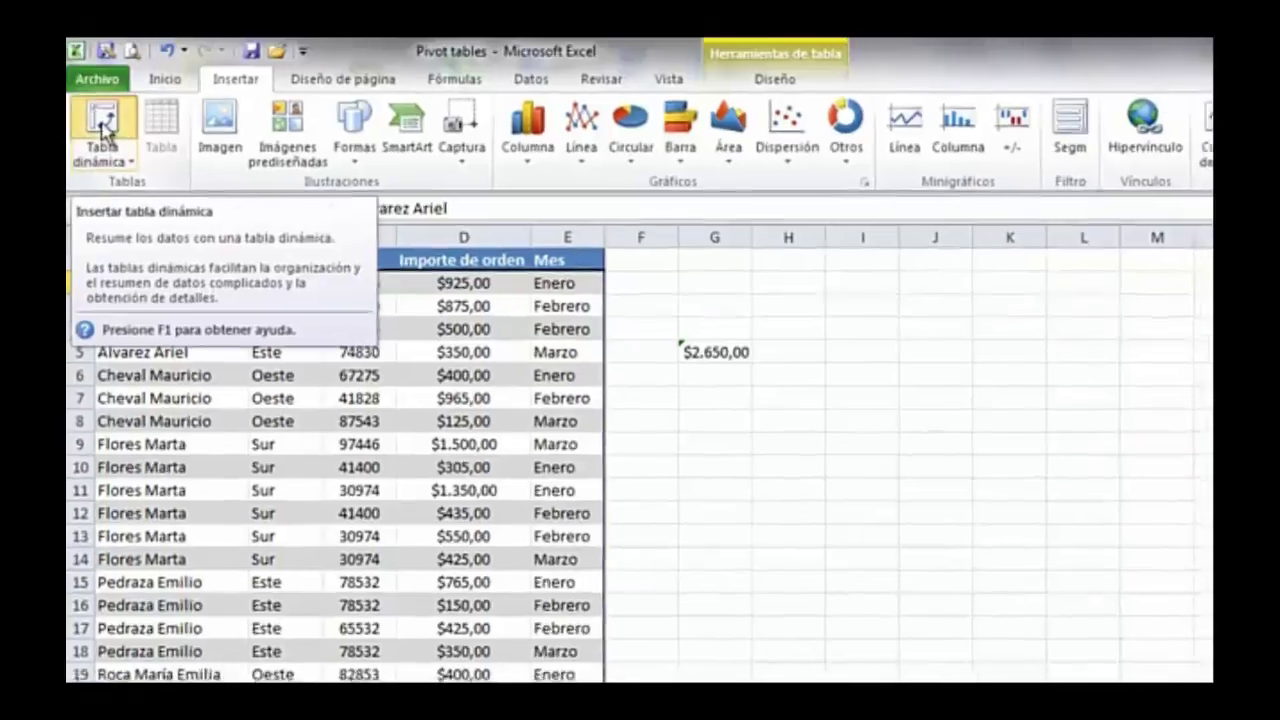
pyautogui.click(103, 125)
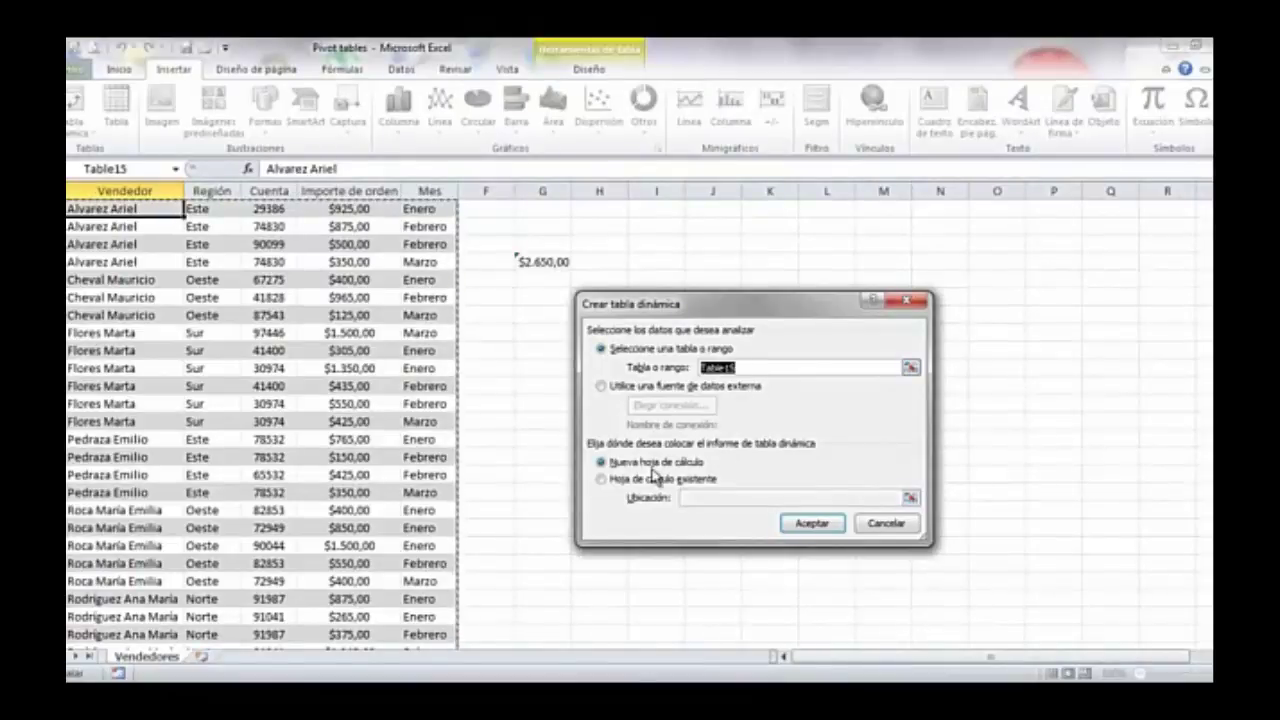
pyautogui.click(800, 524)
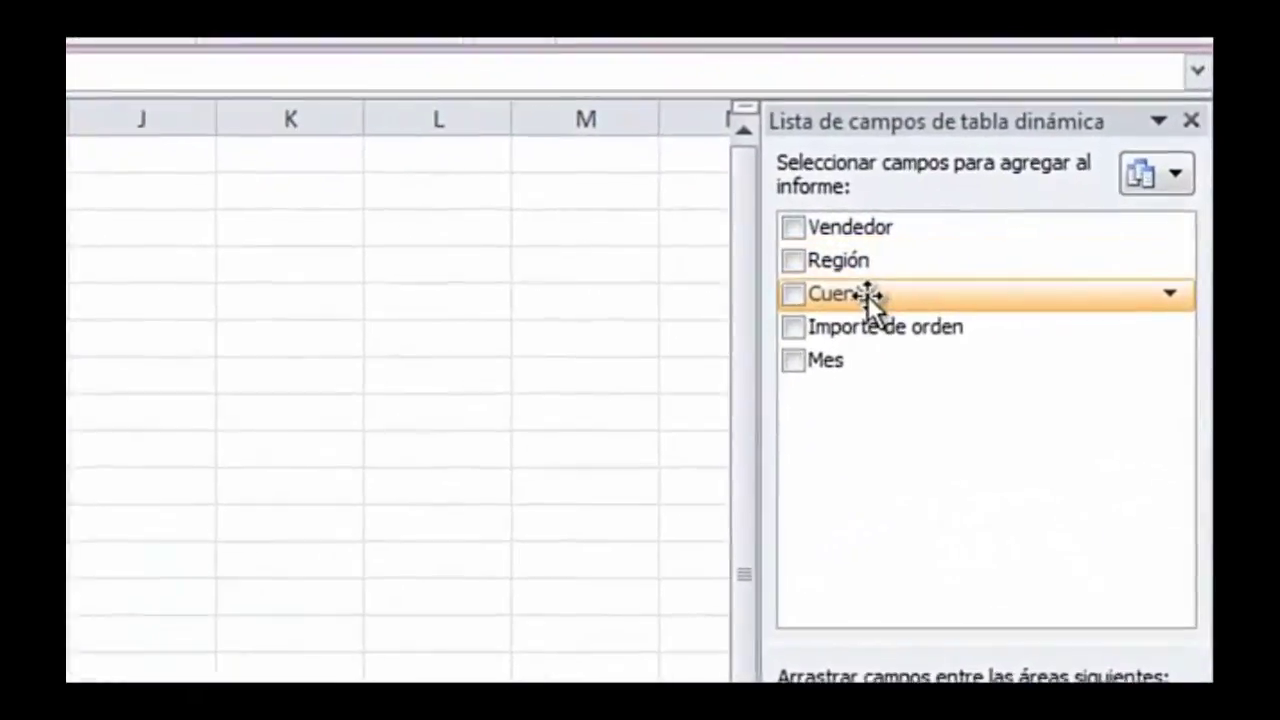
# Step: Add the Vendedor field as row labels and Importe de orden as summed values in the pivot table
pyautogui.moveTo(806, 305); pyautogui.dragTo(814, 348)
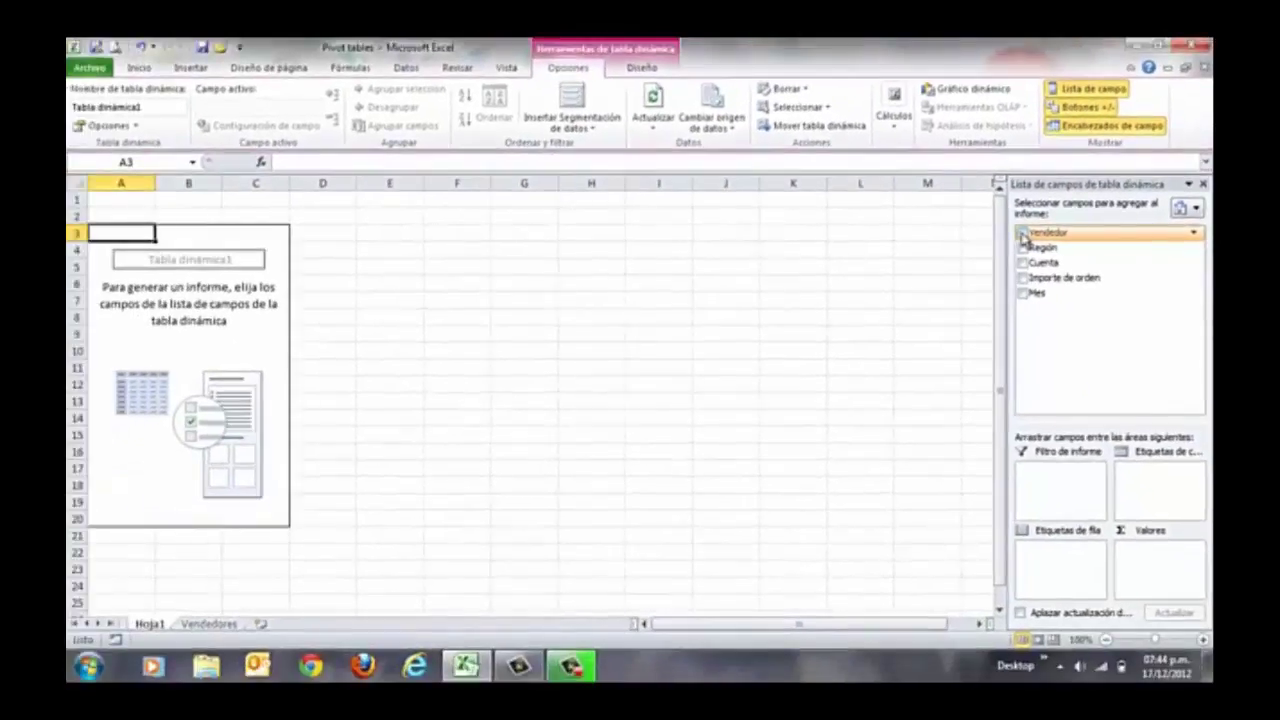
pyautogui.click(1022, 233)
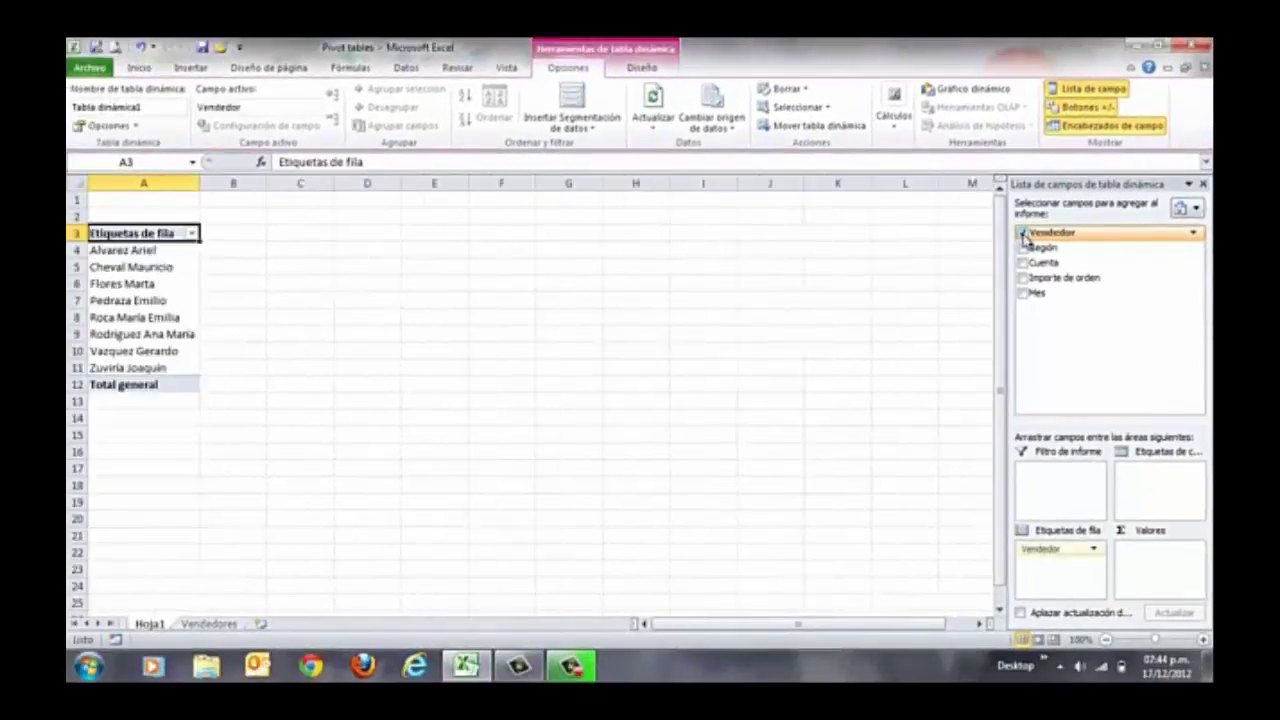
pyautogui.click(1022, 279)
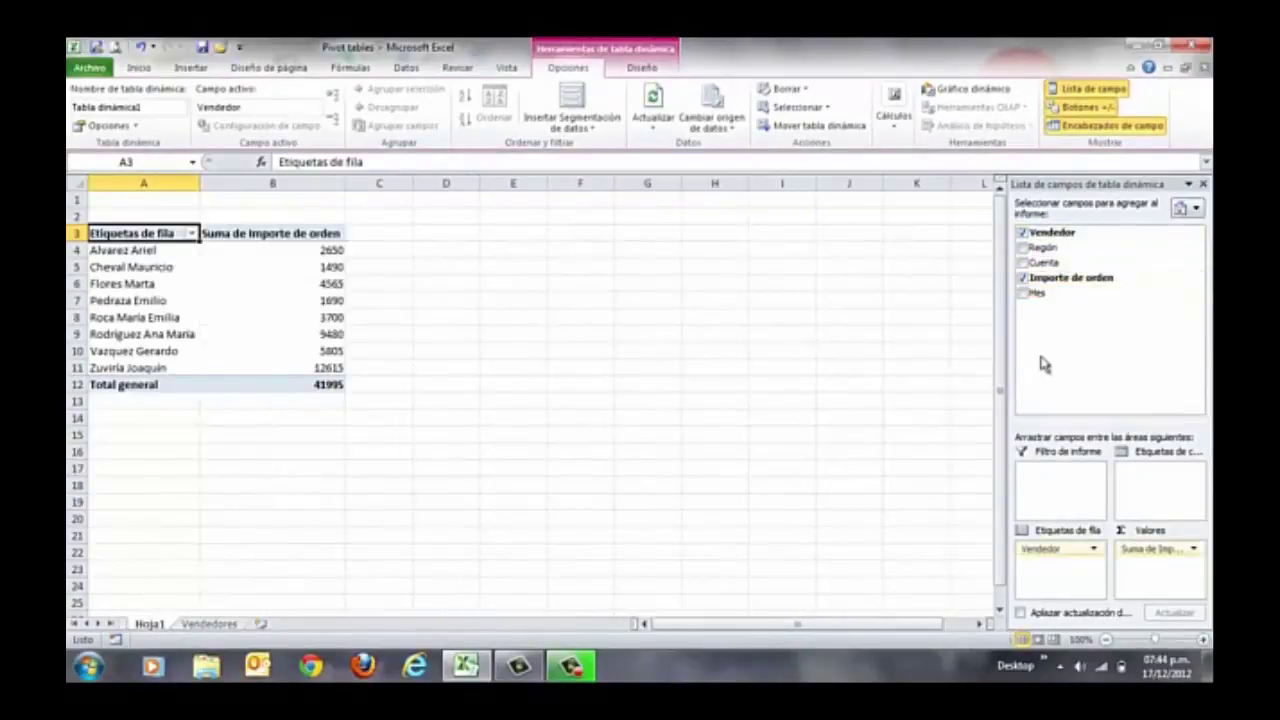
# Step: Compare the sellers' pivot totals with the manual sum on the Vendedores sheet, and view the row labels' sort and filter options
pyautogui.moveTo(314, 348)
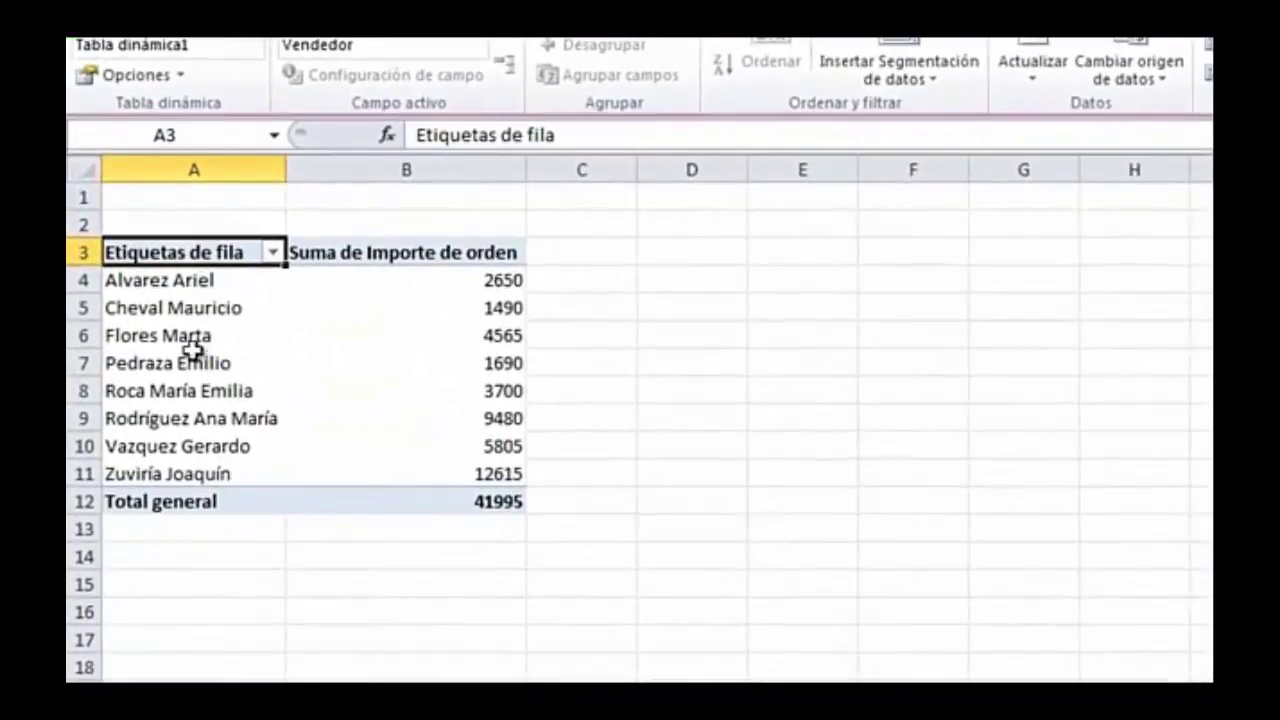
pyautogui.moveTo(193, 455)
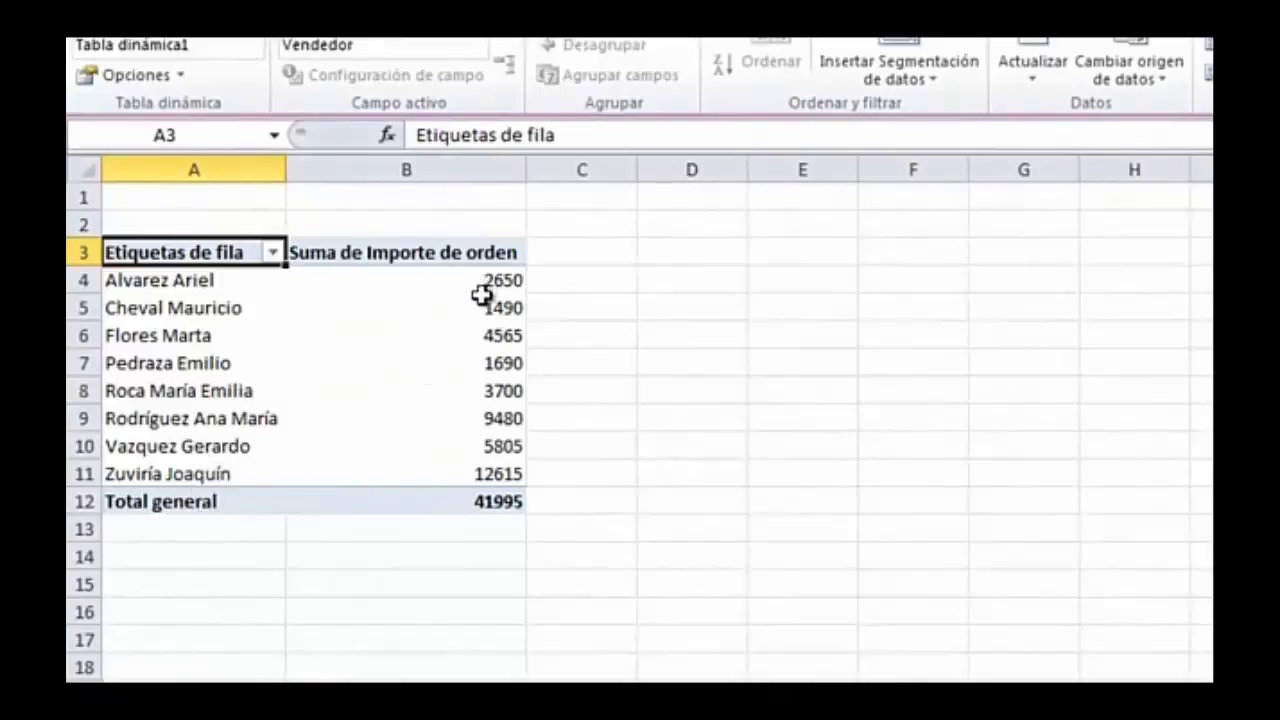
pyautogui.moveTo(470, 418)
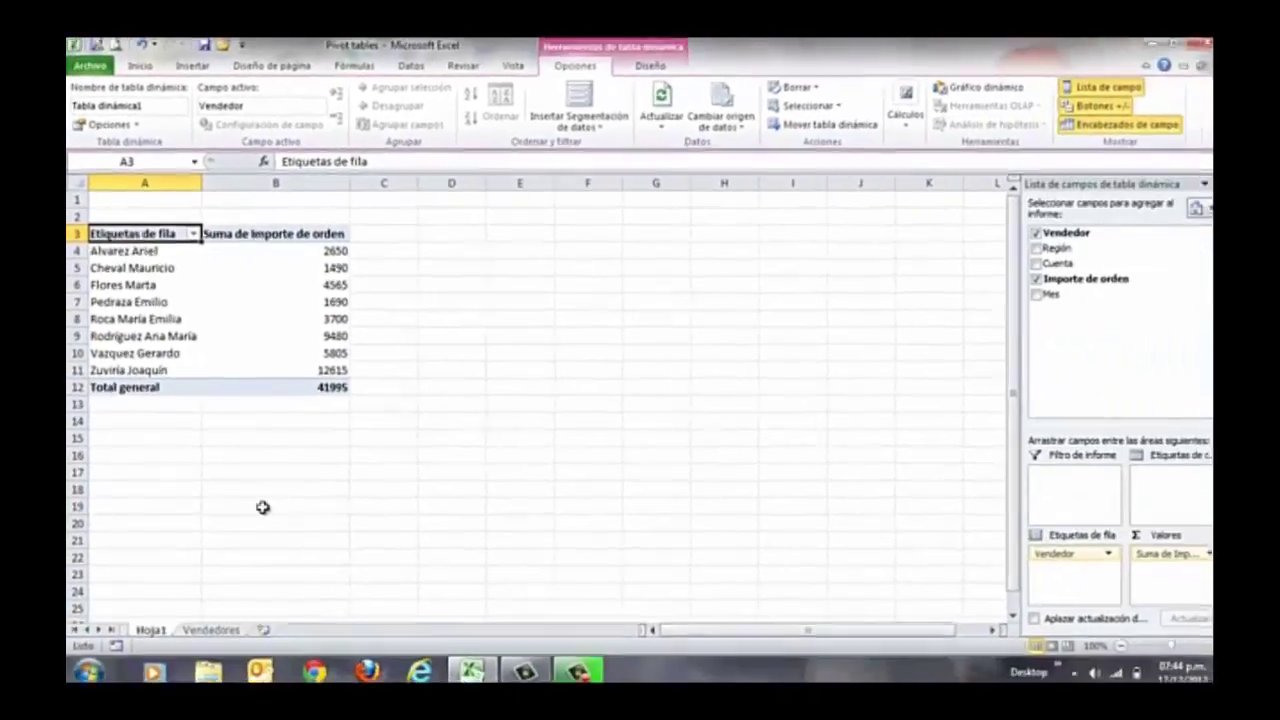
pyautogui.click(210, 624)
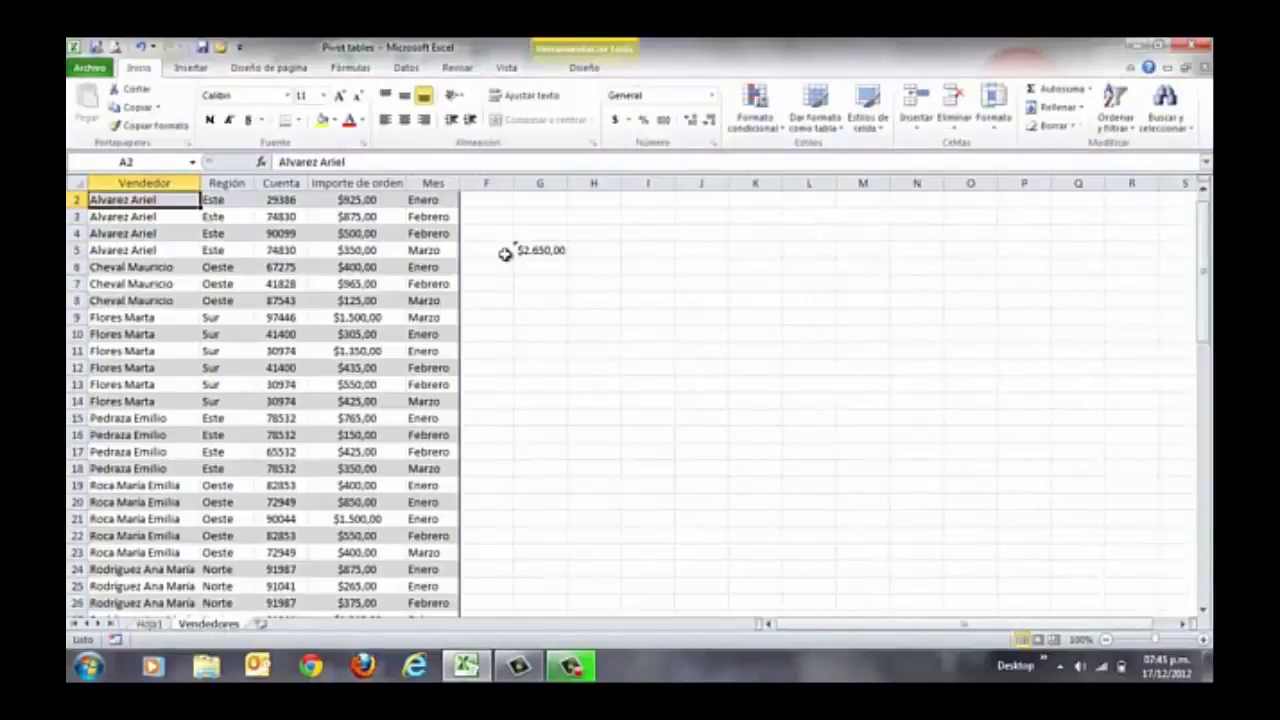
pyautogui.hotkey('ctrl', 'pageup')
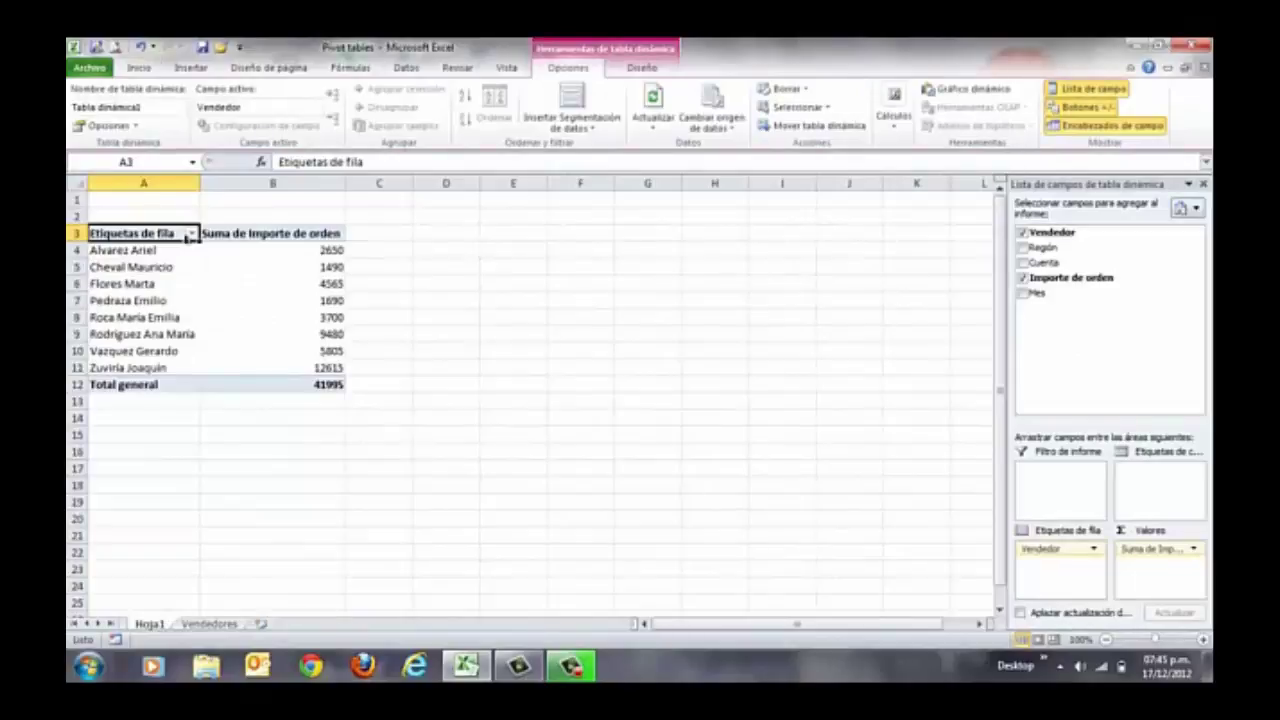
pyautogui.click(191, 233)
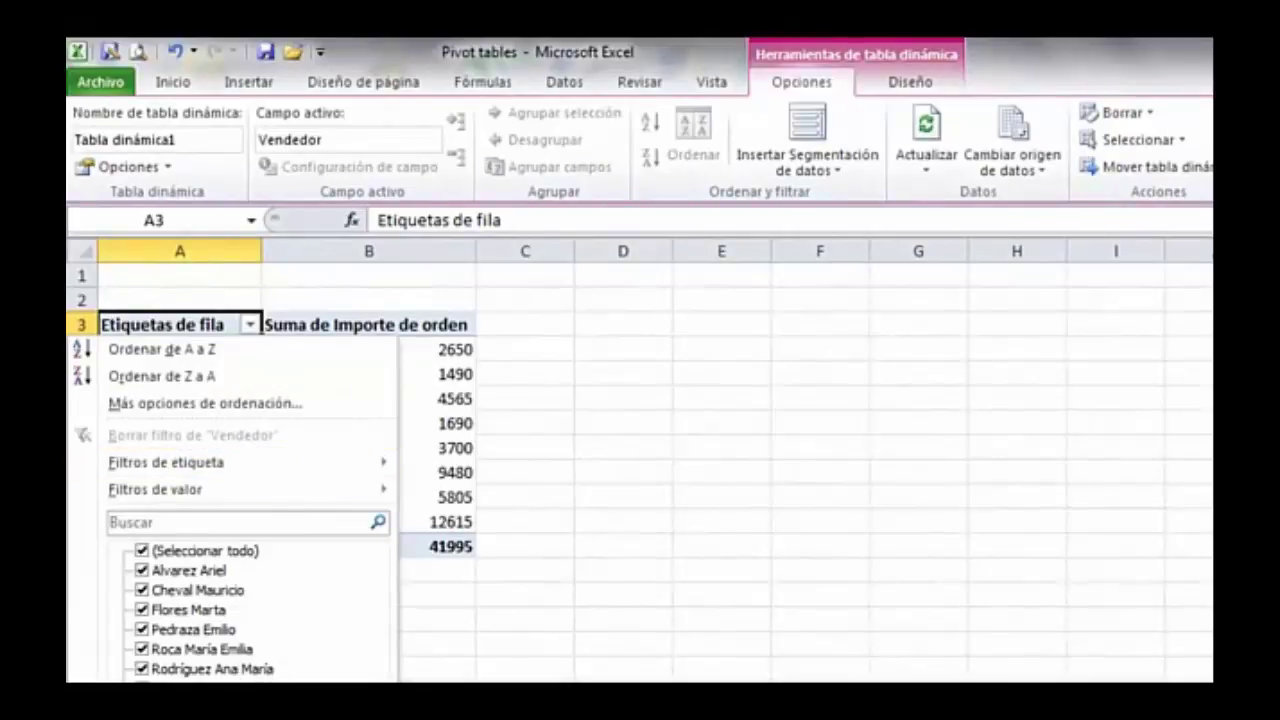
pyautogui.press('Escape')
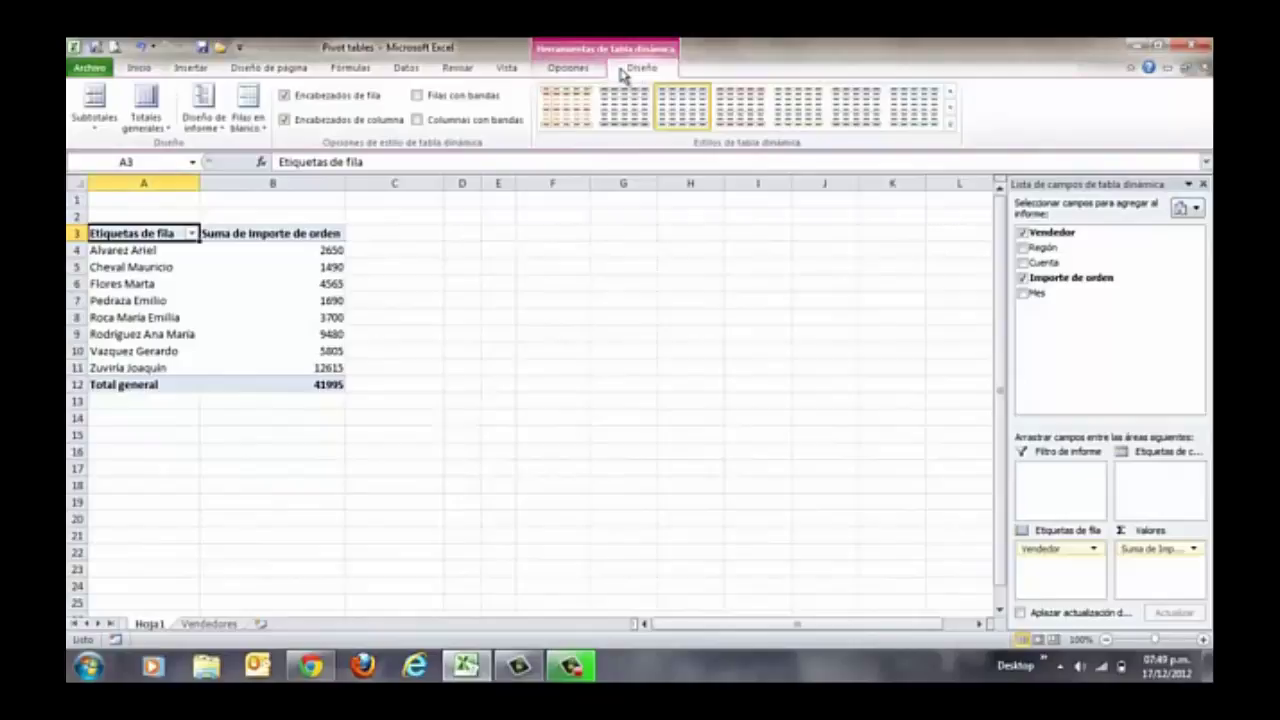
# Step: Apply the purple style from the third row of the Claro group to the pivot table
pyautogui.click(952, 127)
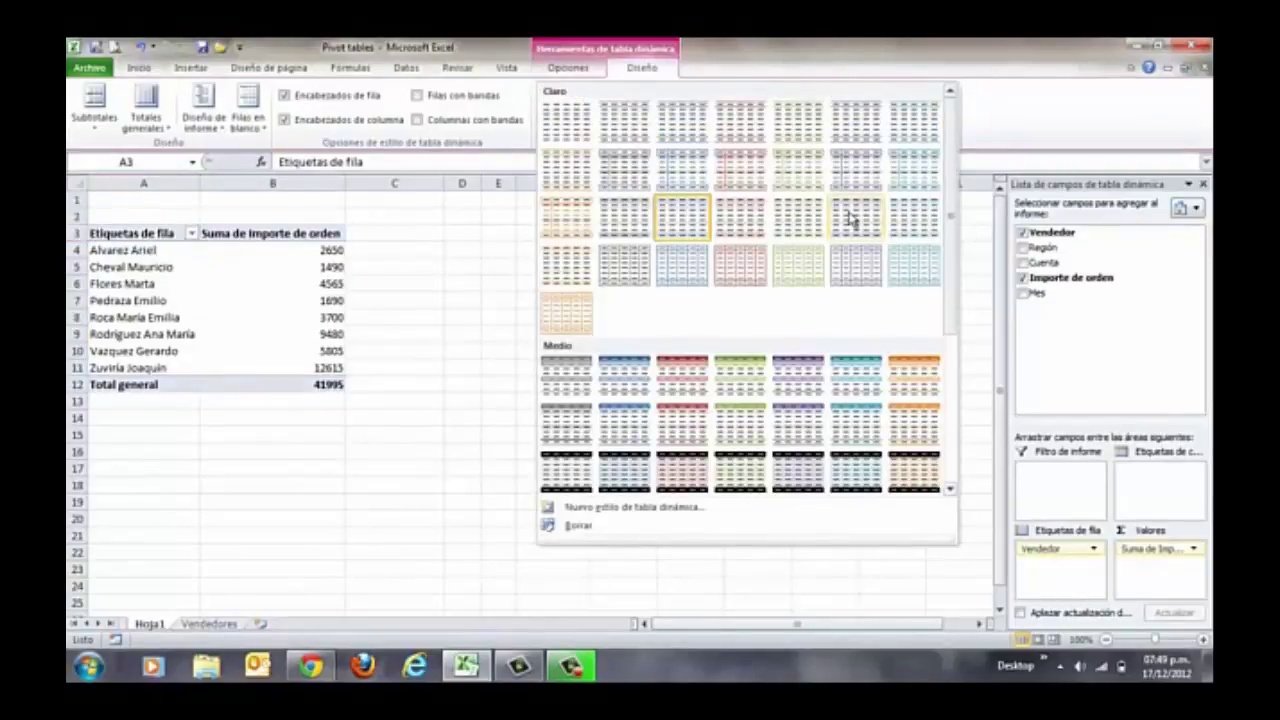
pyautogui.press('Escape')
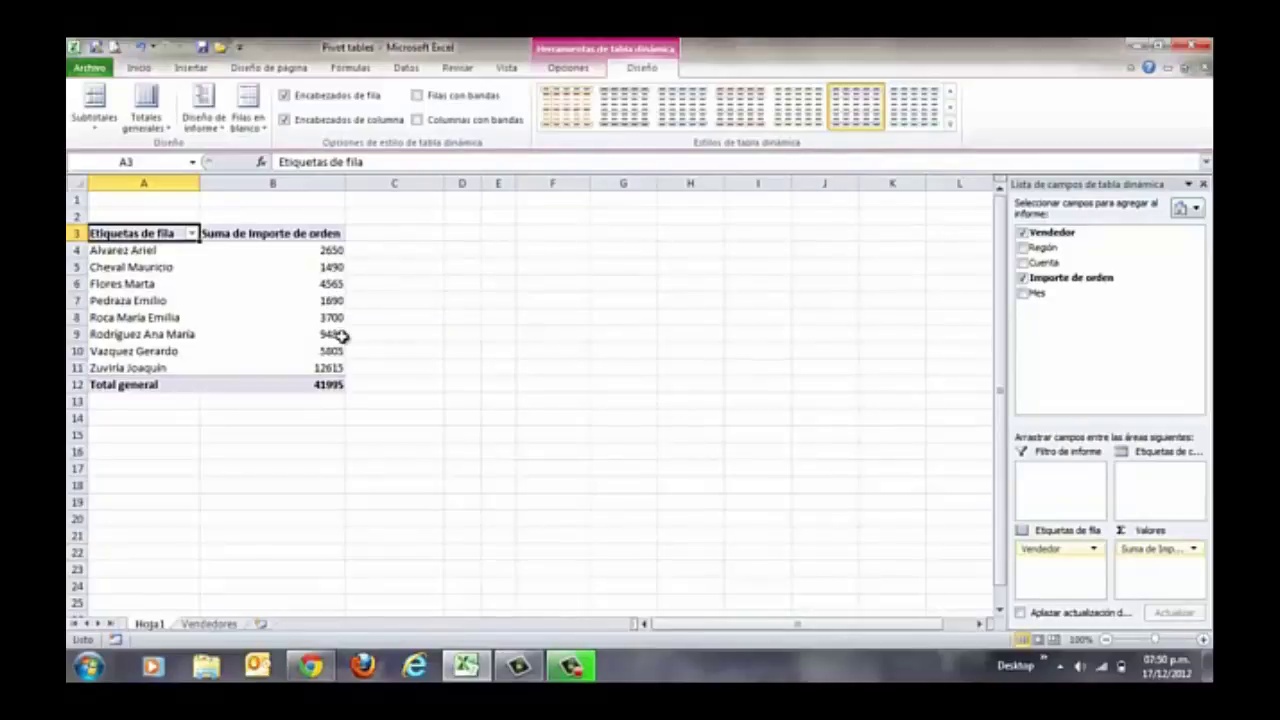
# Step: Check the manual sum formula in cell G5 of the Vendedores sheet against the pivot table
pyautogui.moveTo(340, 336)
pyautogui.click(210, 624)
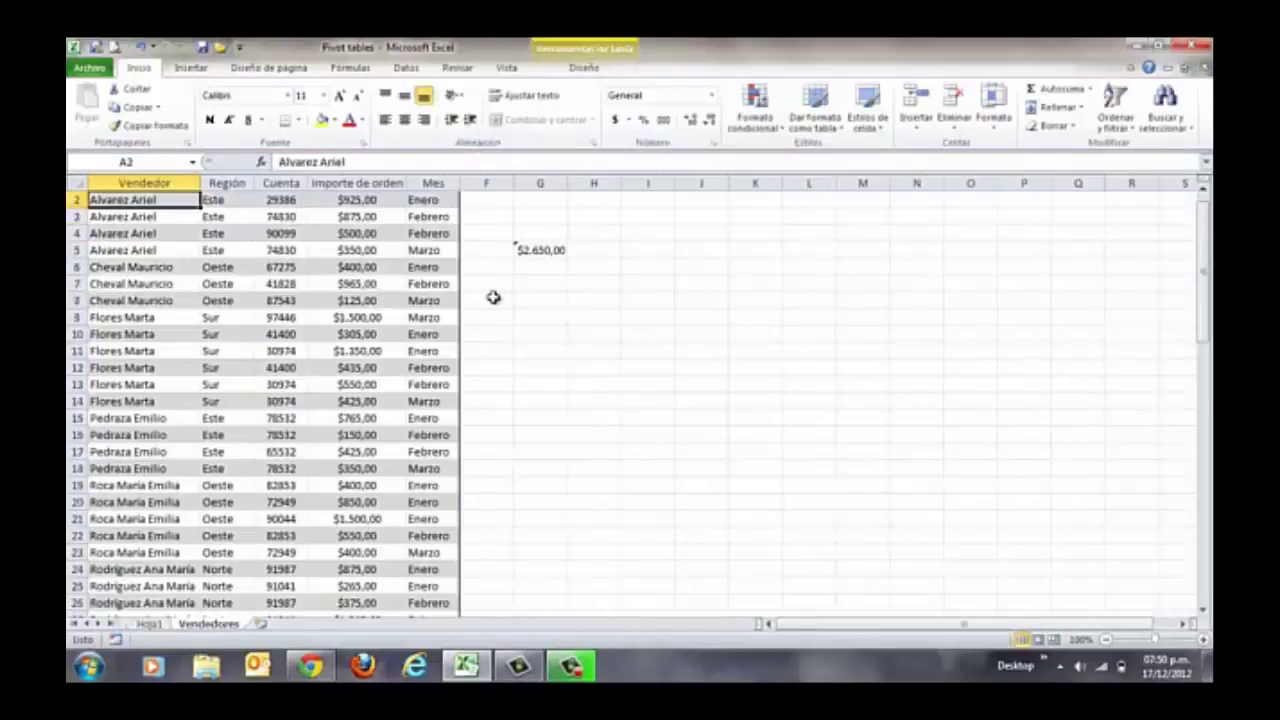
pyautogui.click(526, 251)
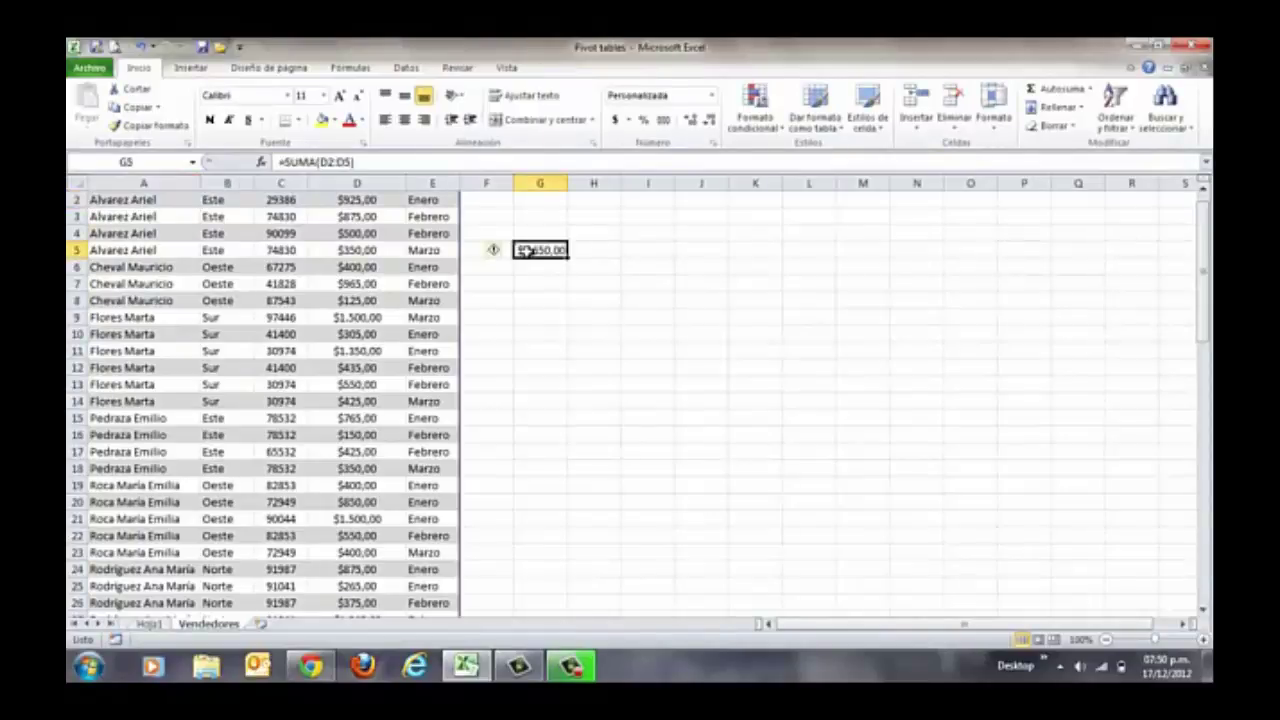
# Step: Return to the Hoja1 sheet and add the Región field to the pivot table's row labels under Vendedor
pyautogui.click(152, 624)
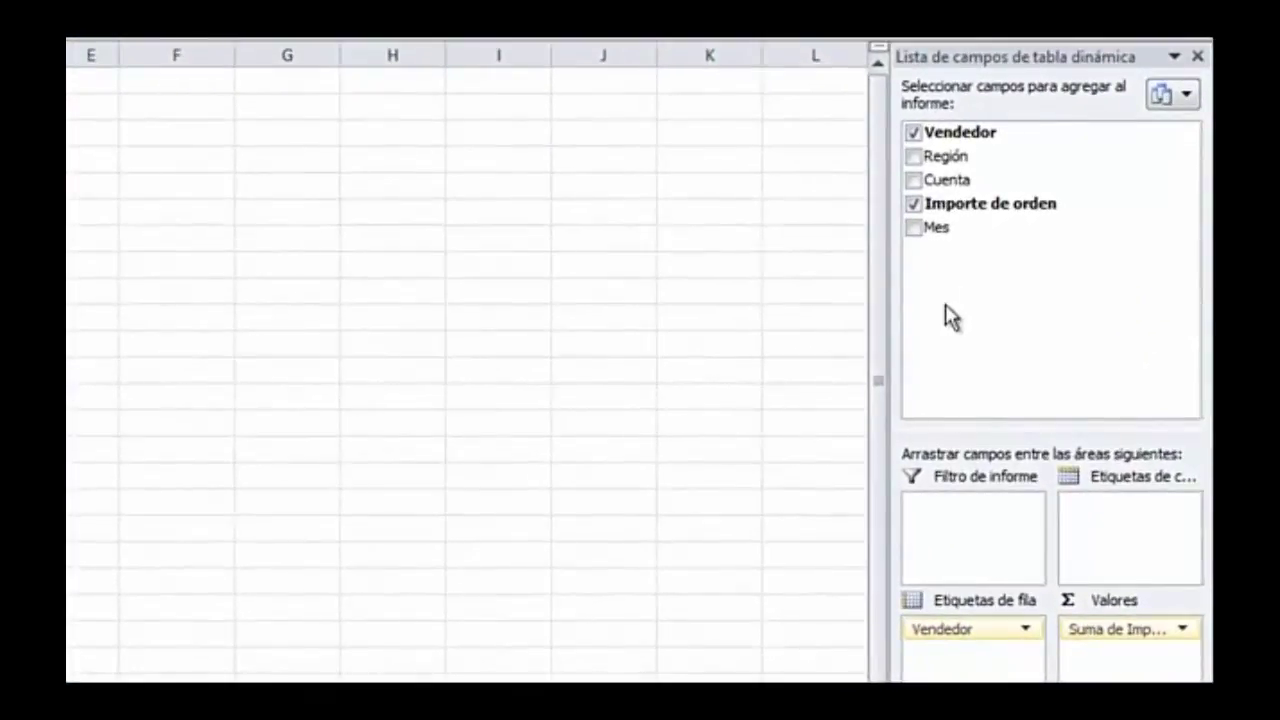
pyautogui.click(914, 158)
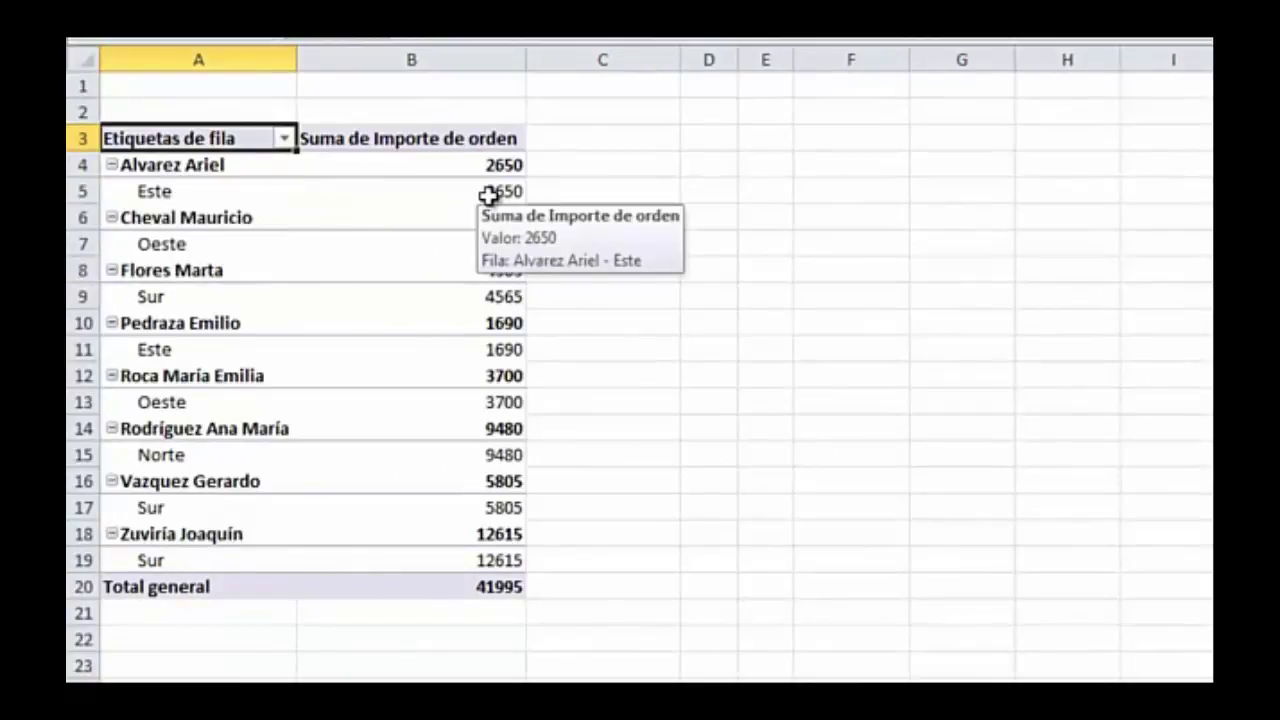
# Step: Collapse the region details of the first four sellers in the pivot table and expand them again
pyautogui.click(112, 165)
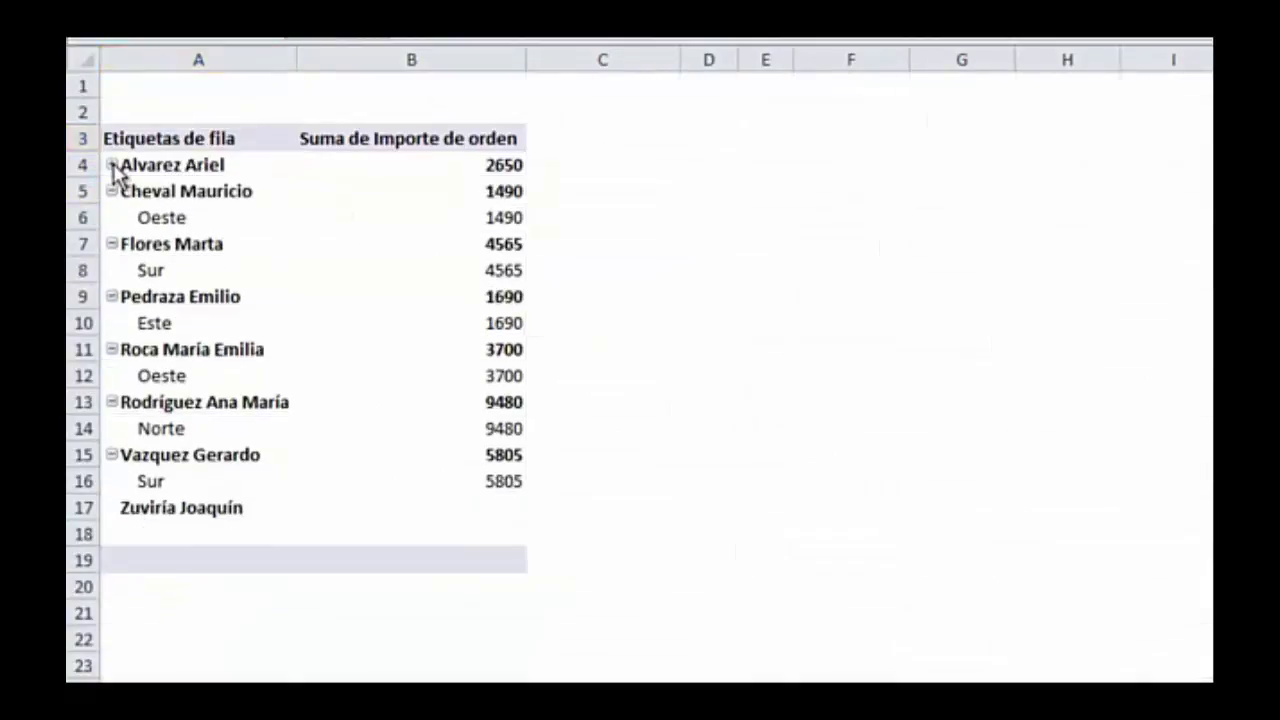
pyautogui.click(113, 191)
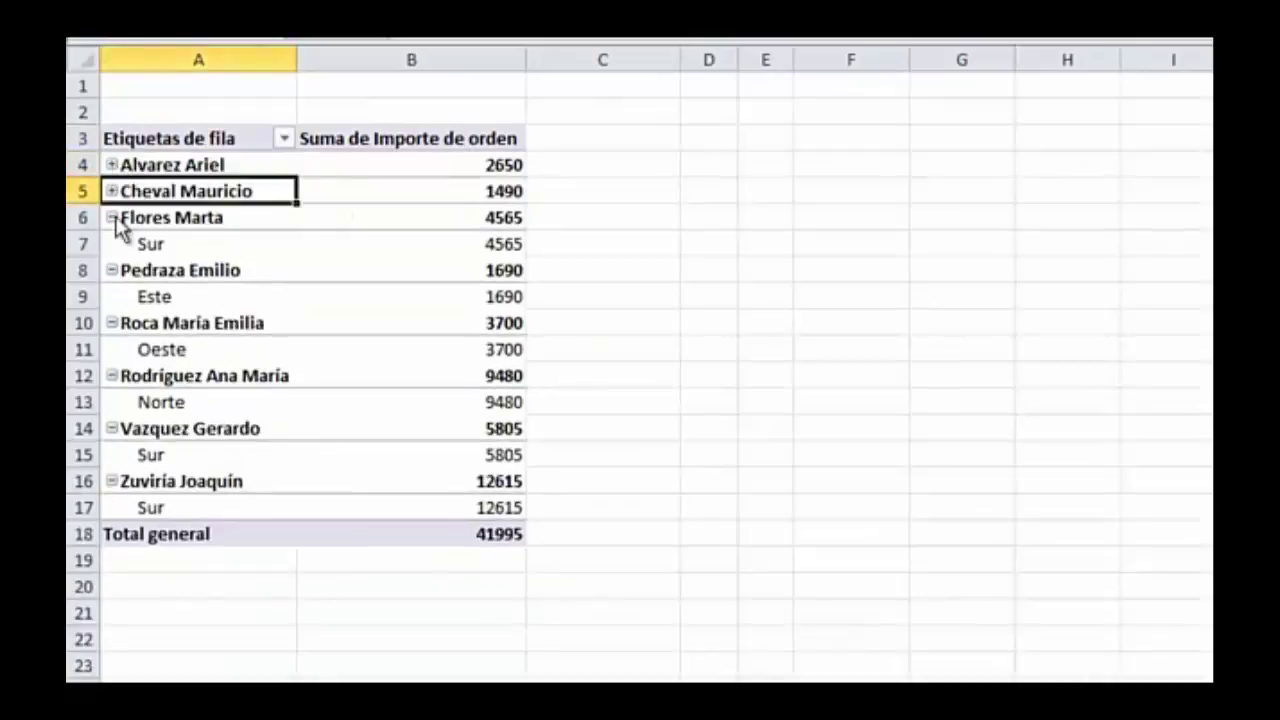
pyautogui.click(113, 218)
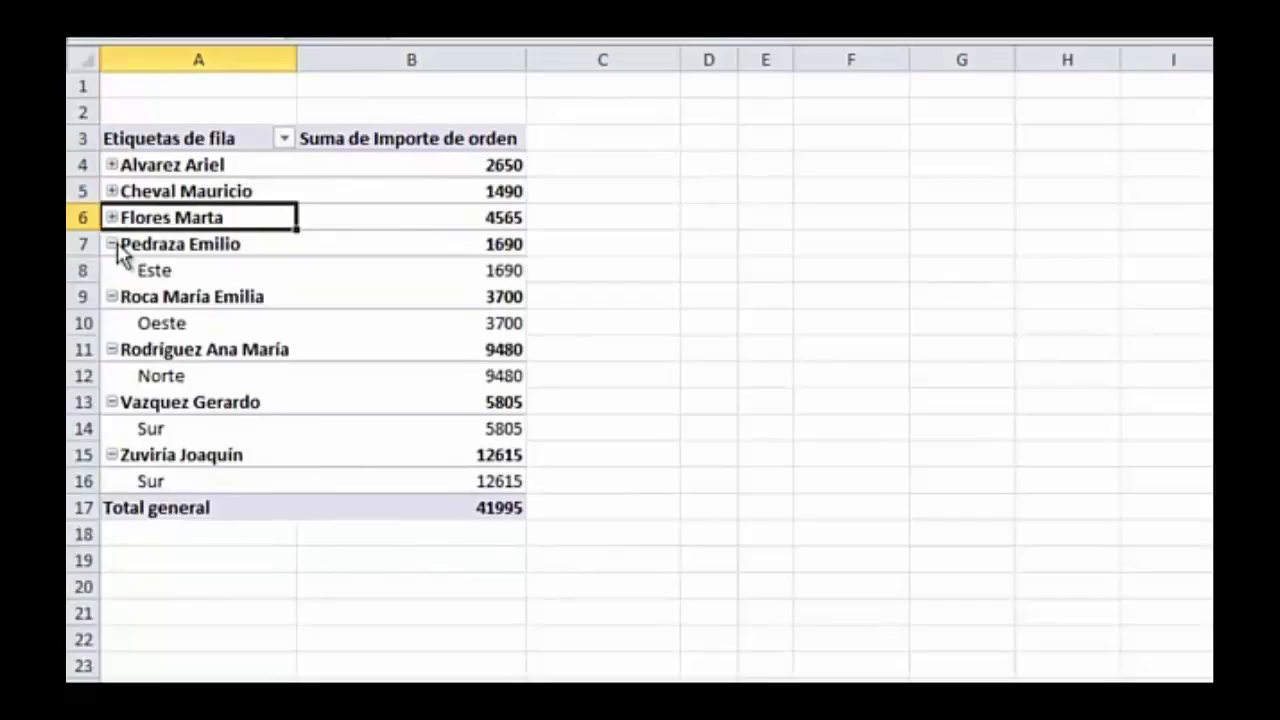
pyautogui.click(114, 245)
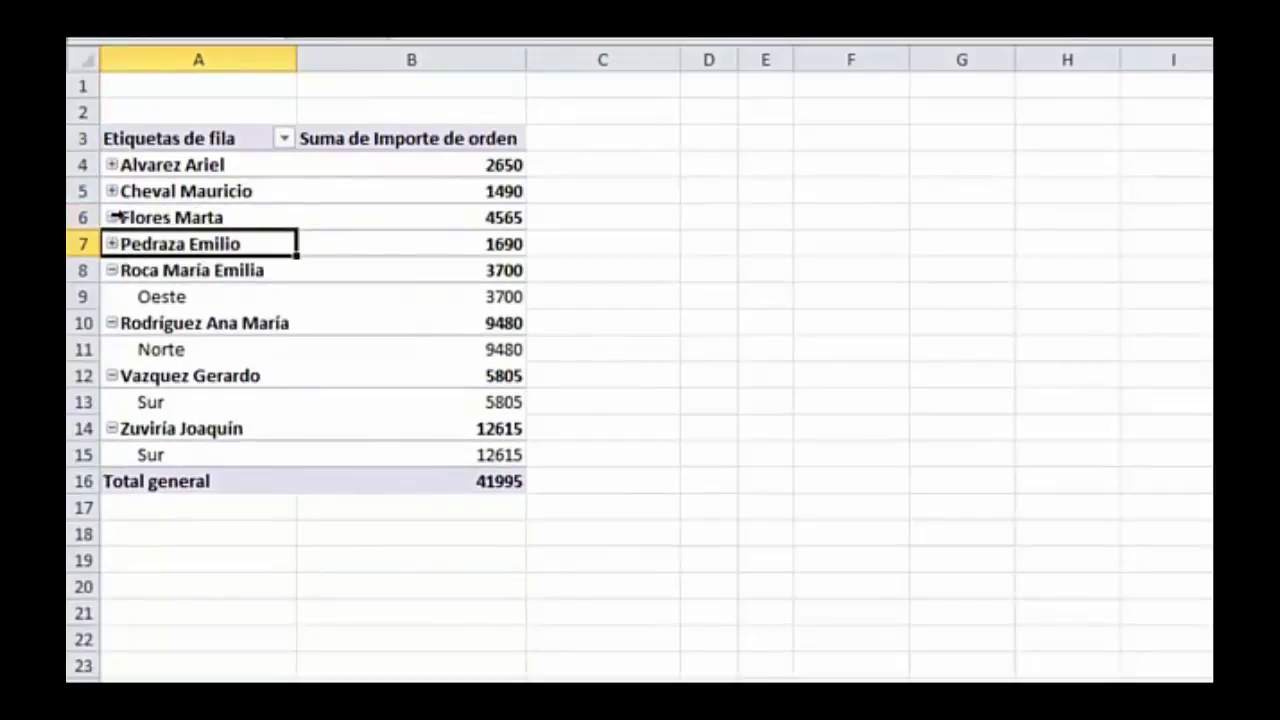
pyautogui.click(112, 244)
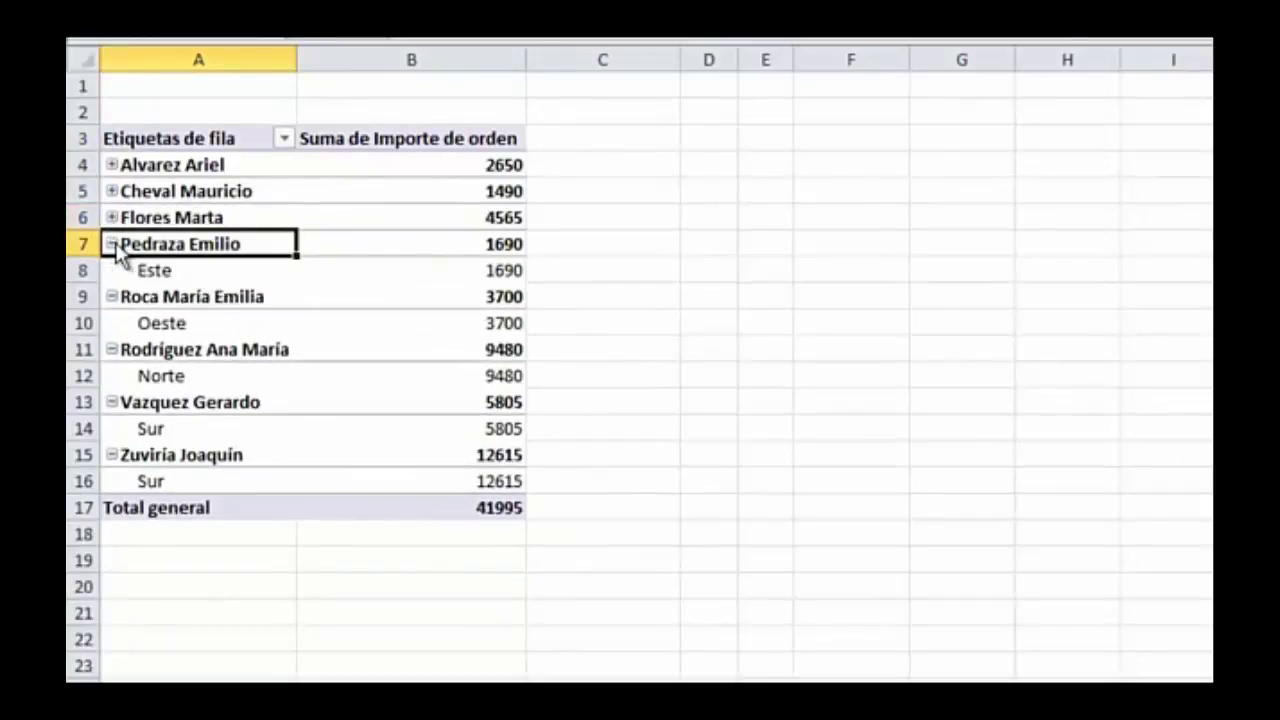
pyautogui.click(112, 217)
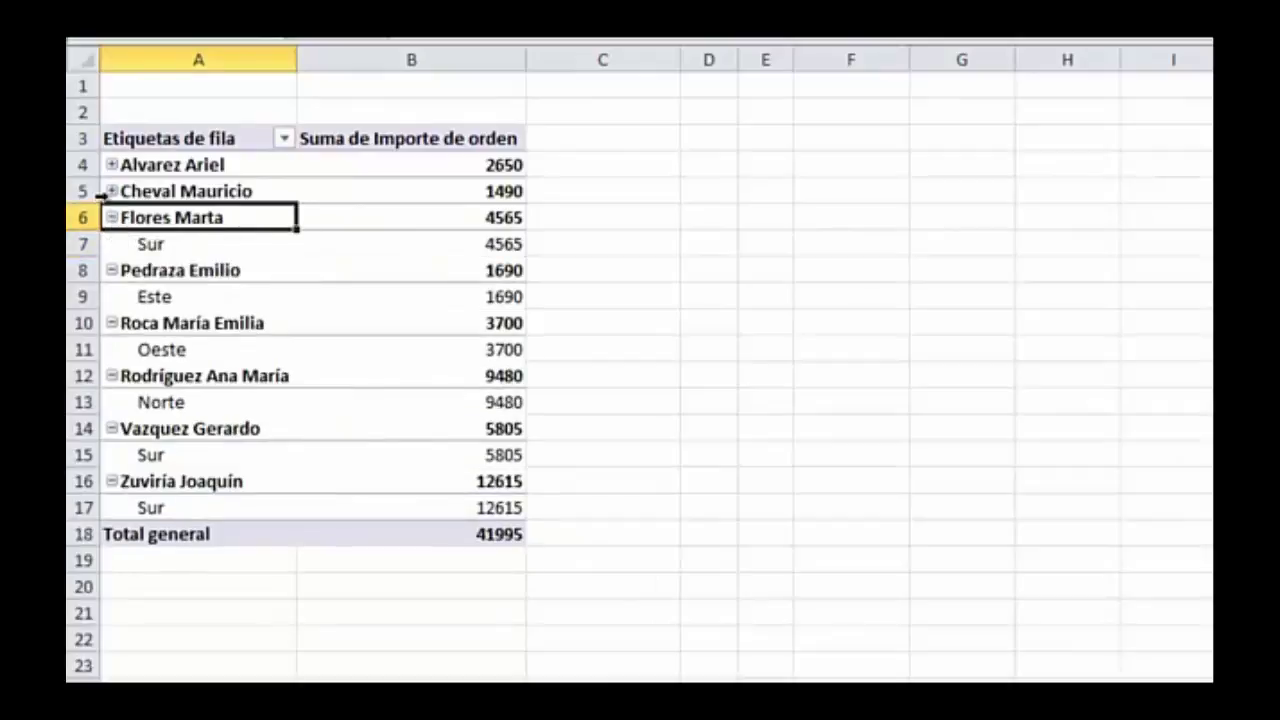
pyautogui.click(112, 191)
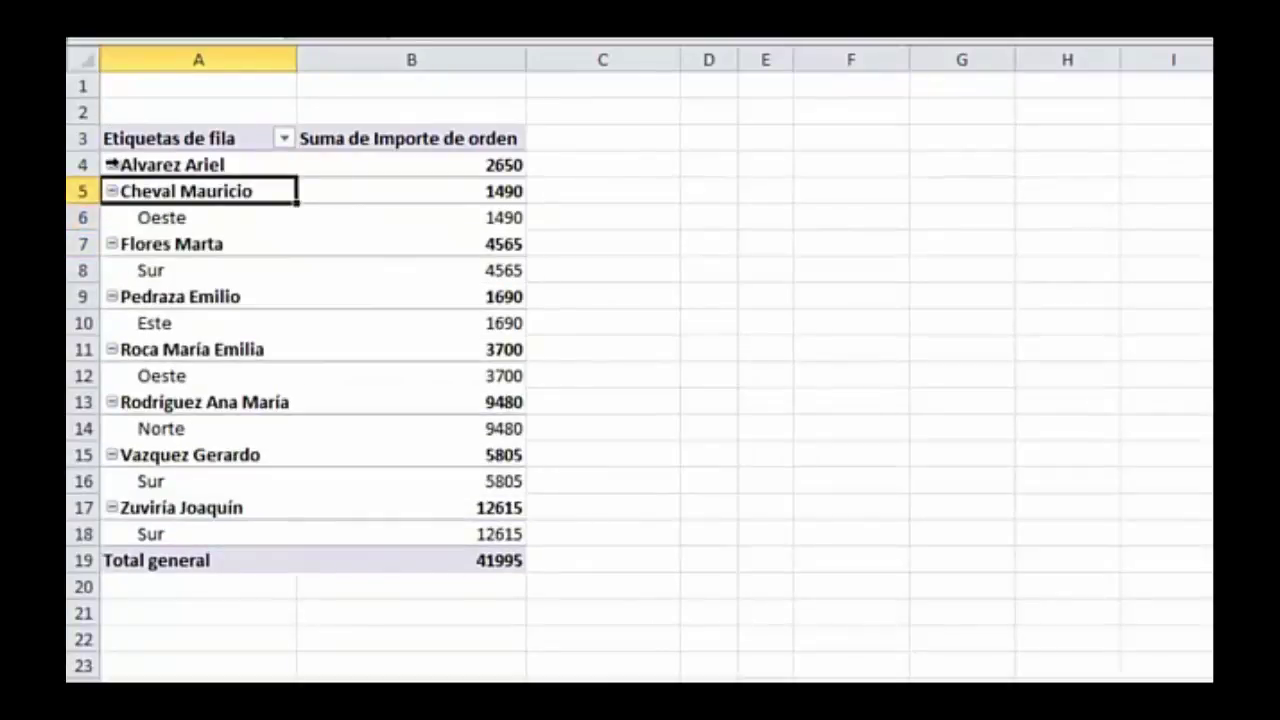
pyautogui.click(112, 165)
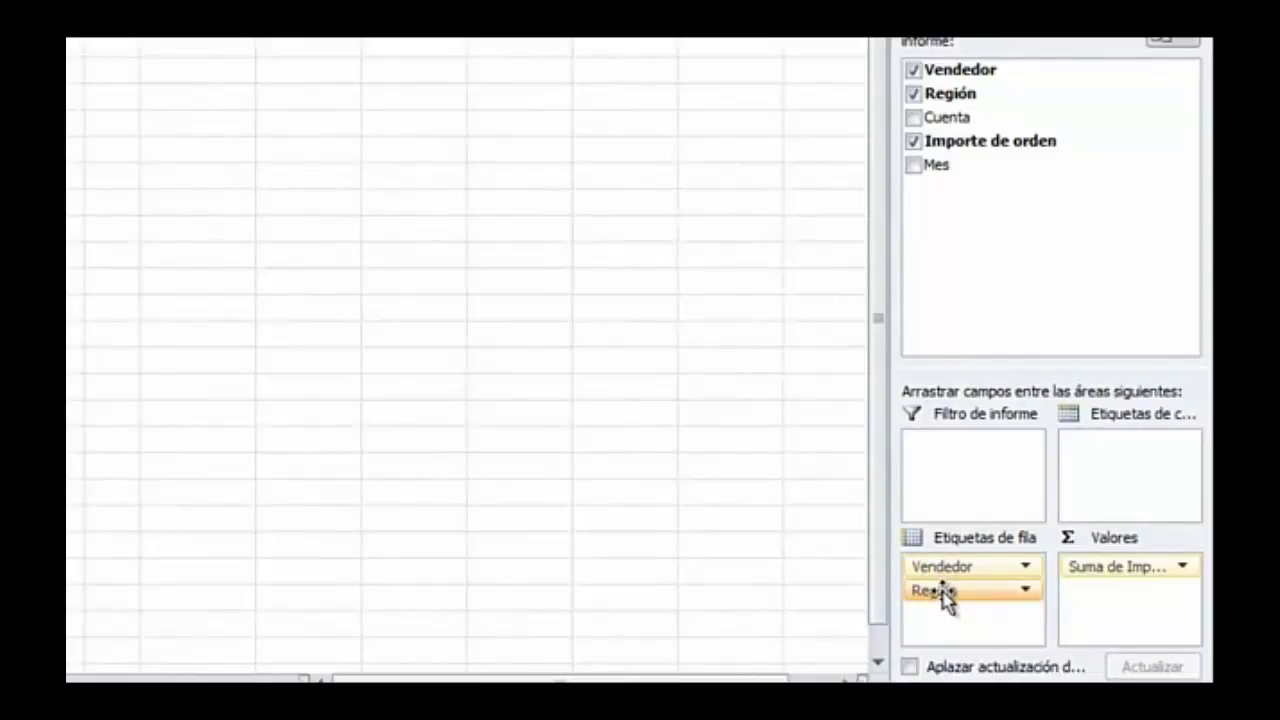
# Step: Move the Región field from the row labels to the values, and add the Mes field to the row labels
pyautogui.moveTo(945, 595); pyautogui.dragTo(1112, 612)
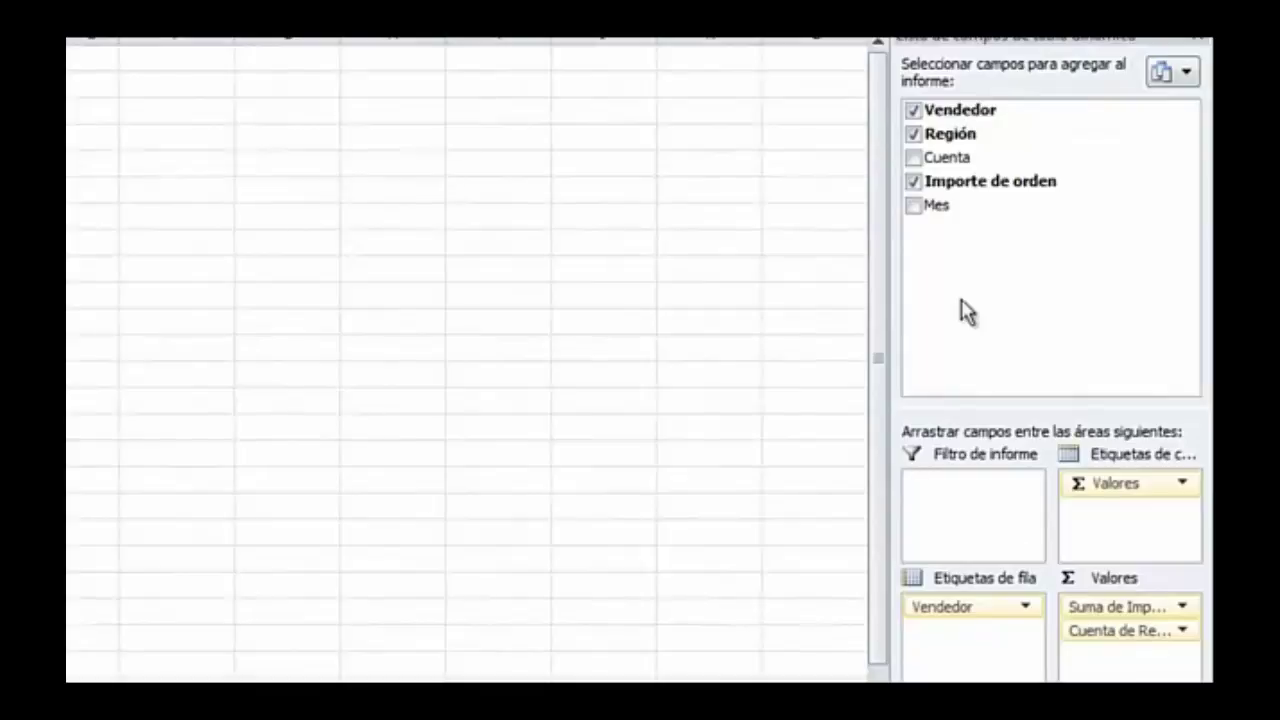
pyautogui.click(926, 208)
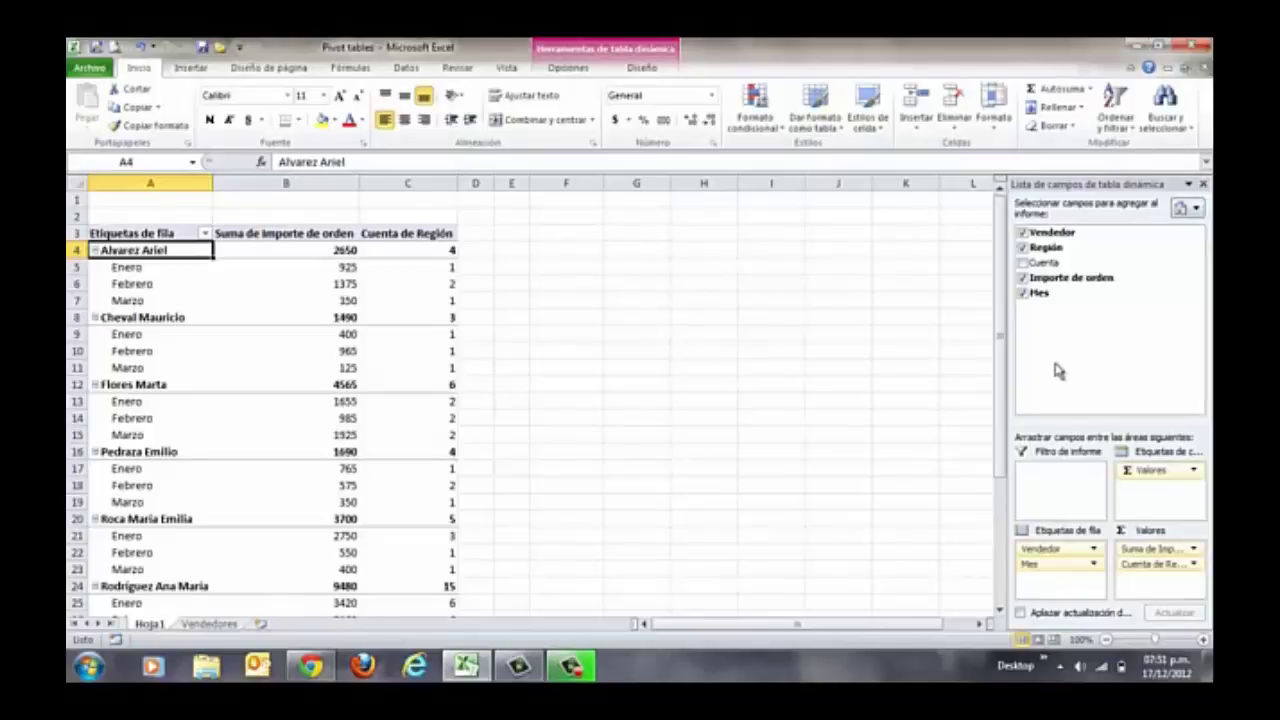
# Step: Remove the Región field from the pivot table and move the Mes field from the row labels to the column labels
pyautogui.click(1023, 248)
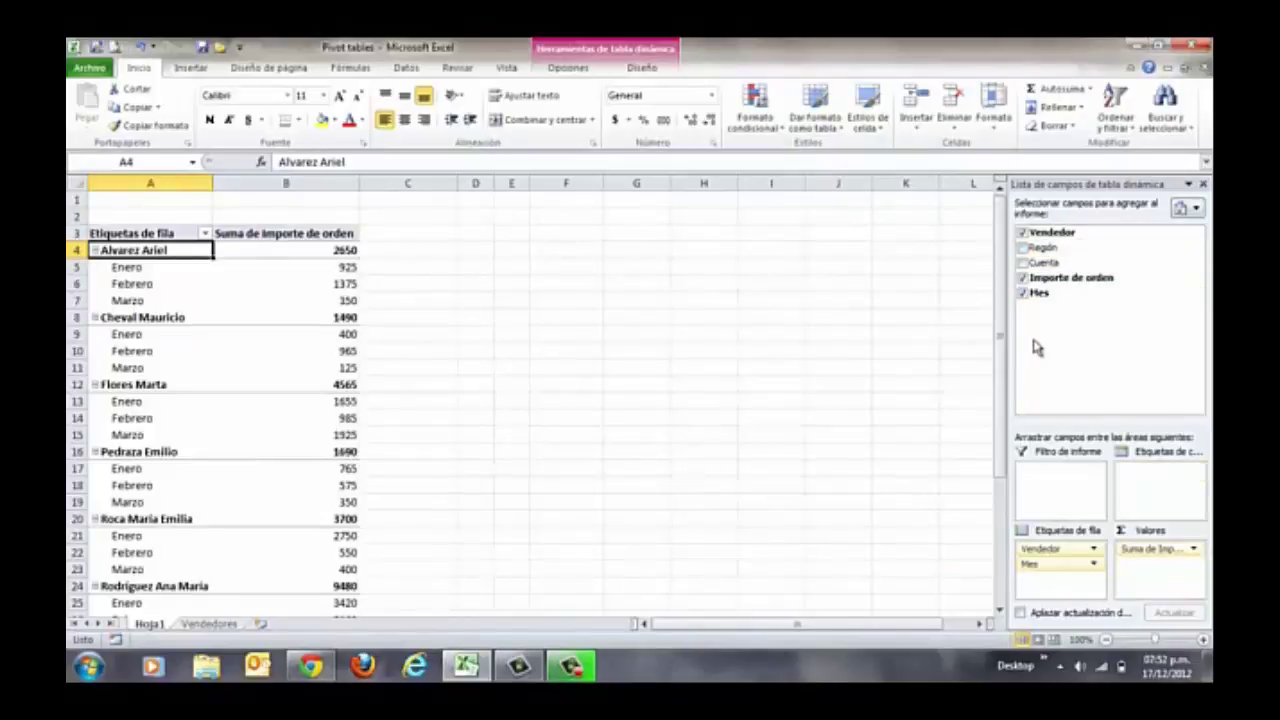
pyautogui.moveTo(1057, 564); pyautogui.dragTo(1141, 506)
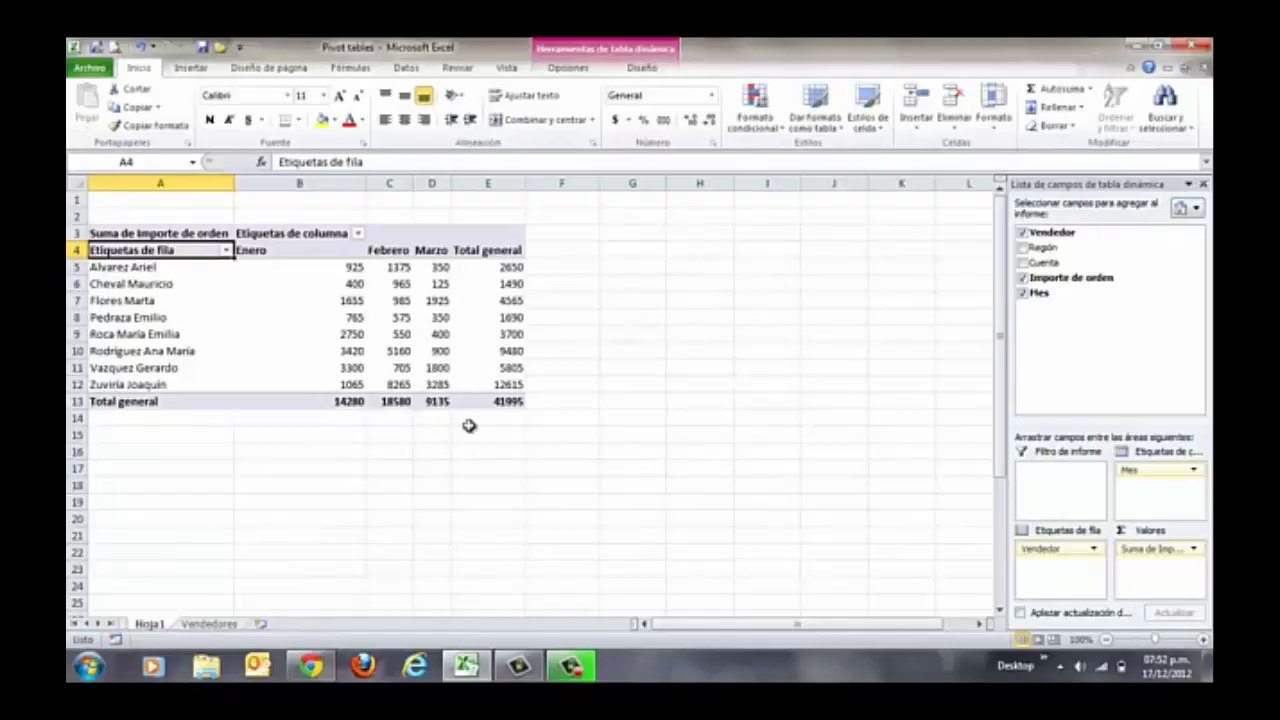
# Step: Filter the pivot table's column labels to show only Febrero, and clear the Mes filter again
pyautogui.click(358, 234)
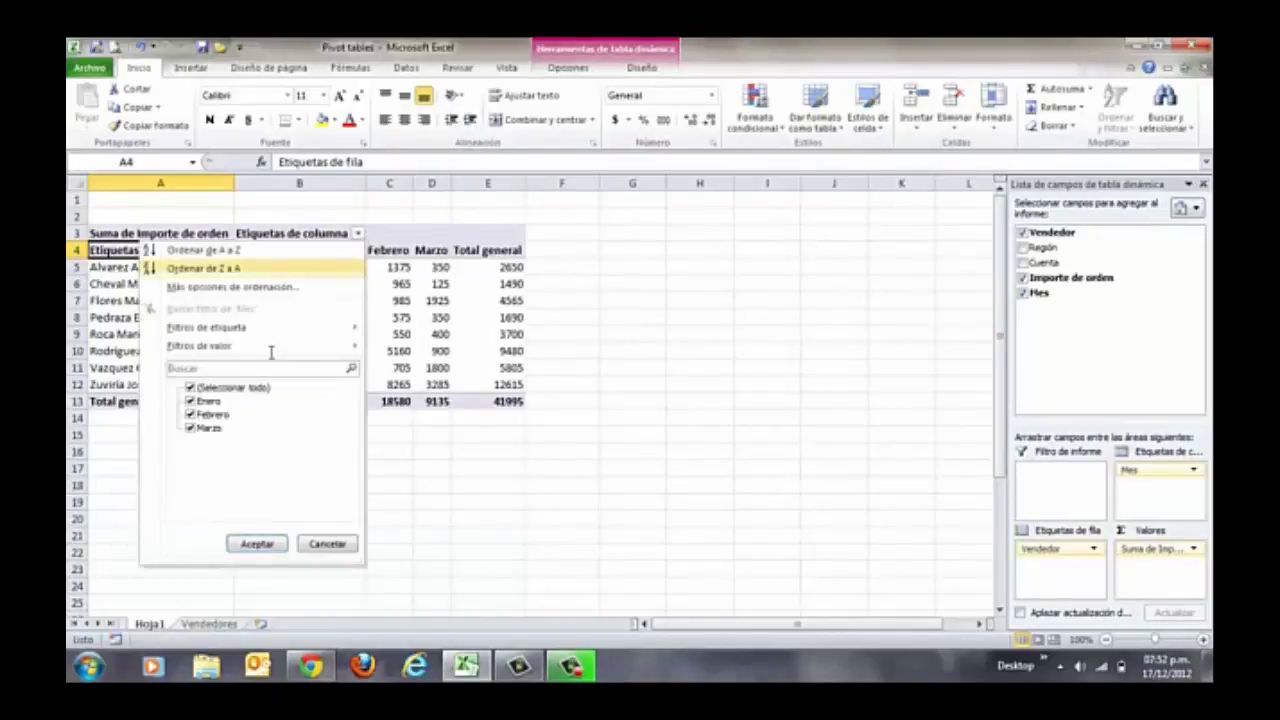
pyautogui.click(190, 401)
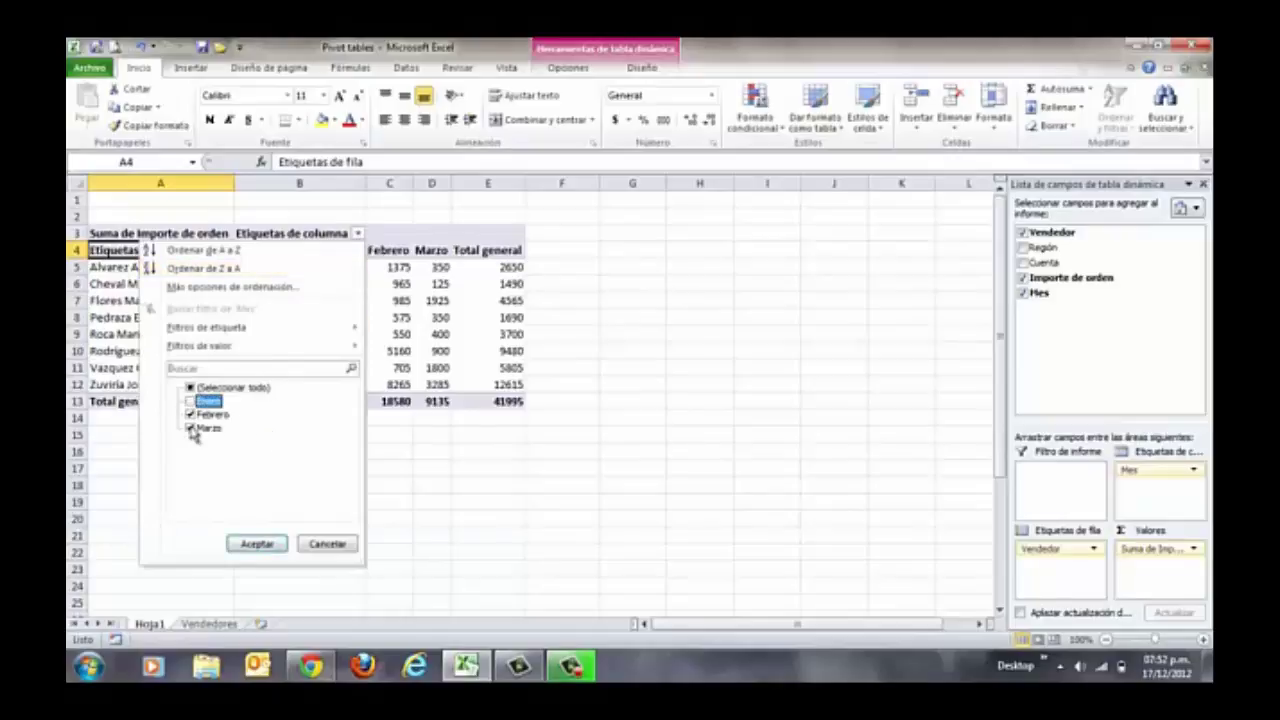
pyautogui.click(191, 428)
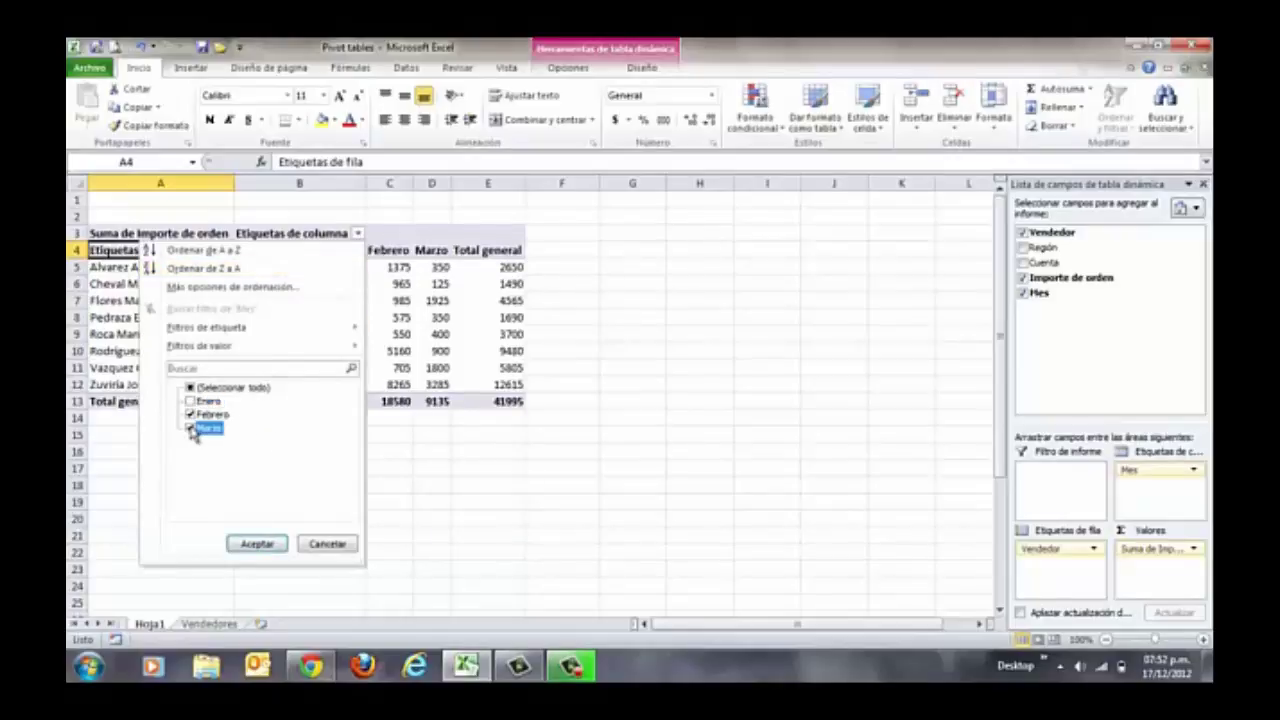
pyautogui.click(258, 545)
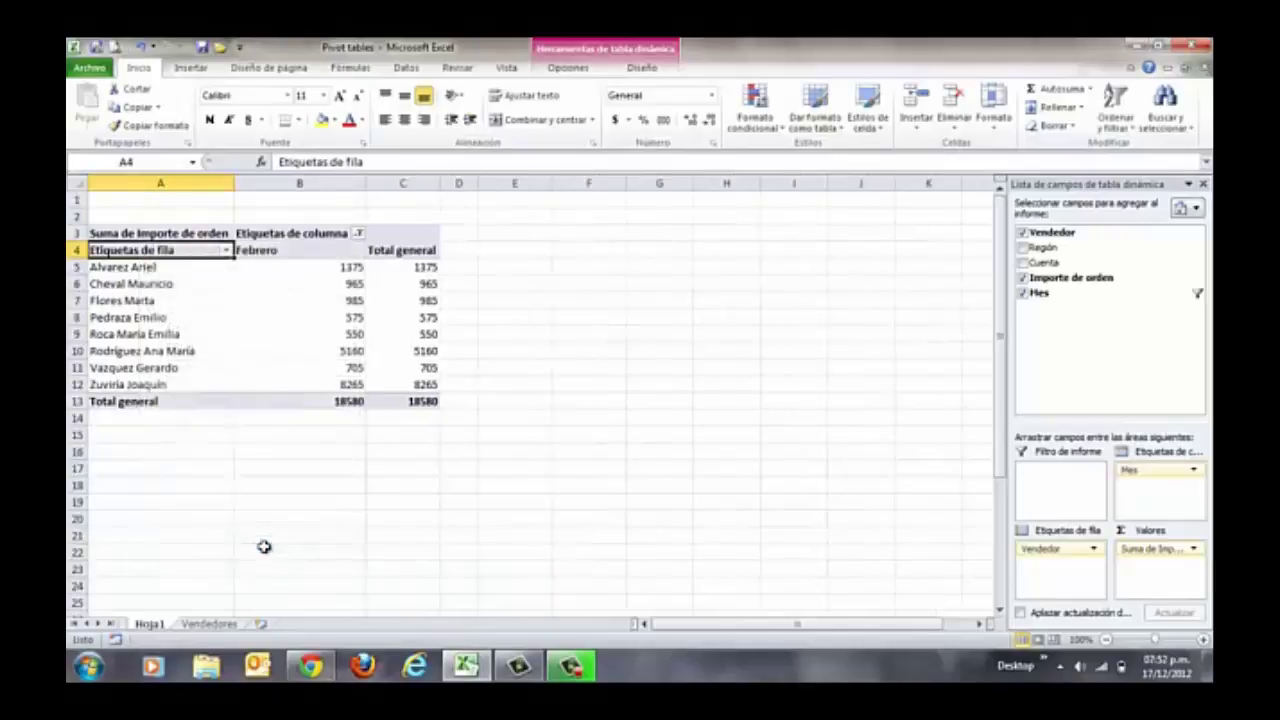
pyautogui.click(355, 233)
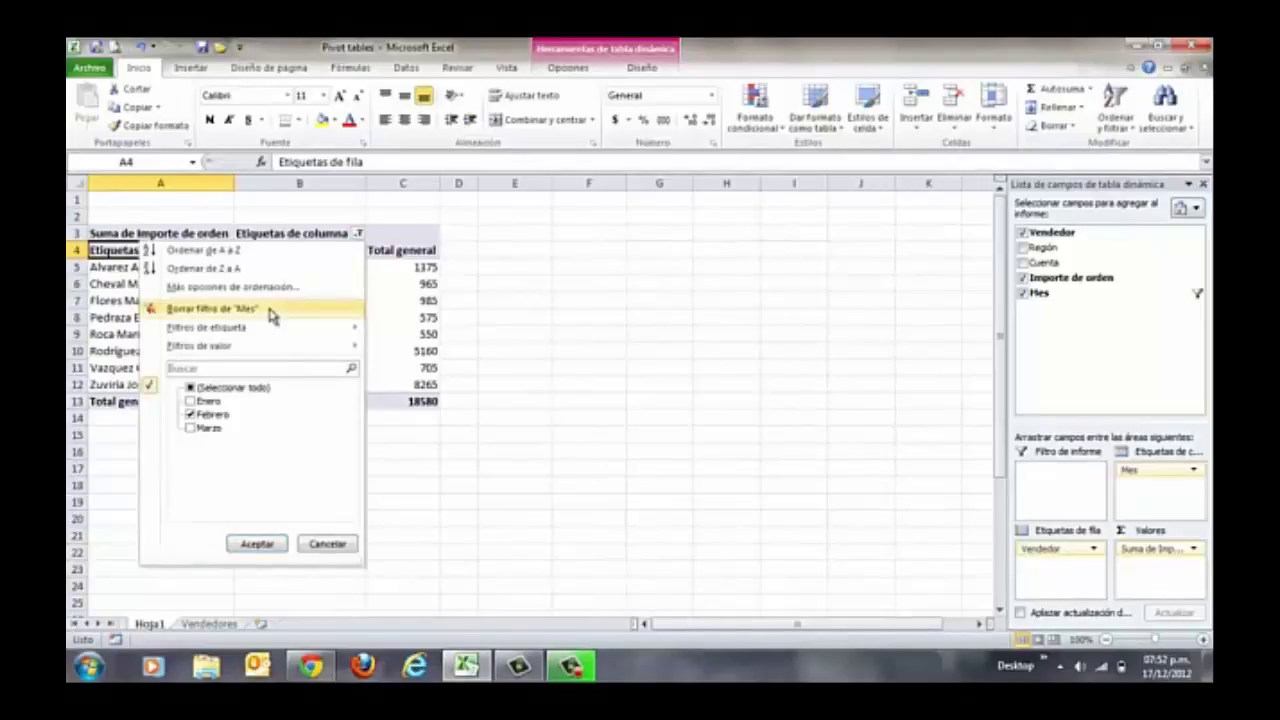
pyautogui.click(271, 312)
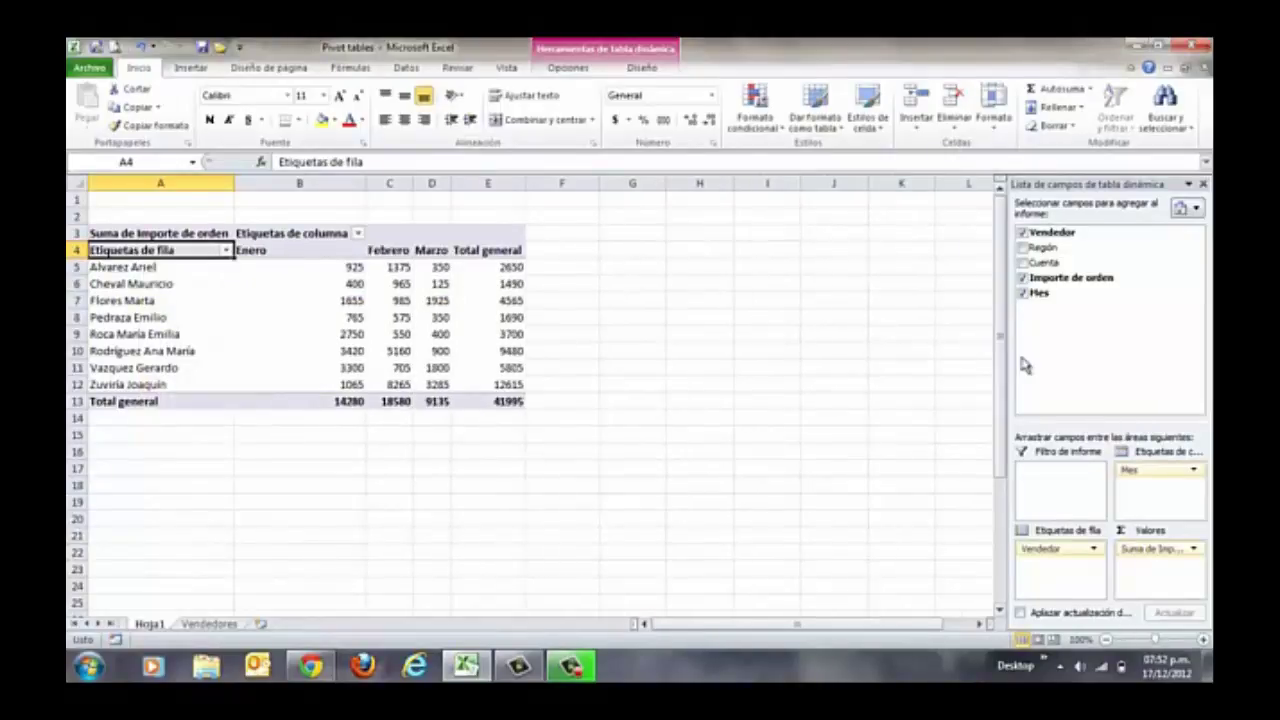
# Step: Add the Cuenta field to the pivot table and place it in the row labels under Vendedor
pyautogui.click(1023, 263)
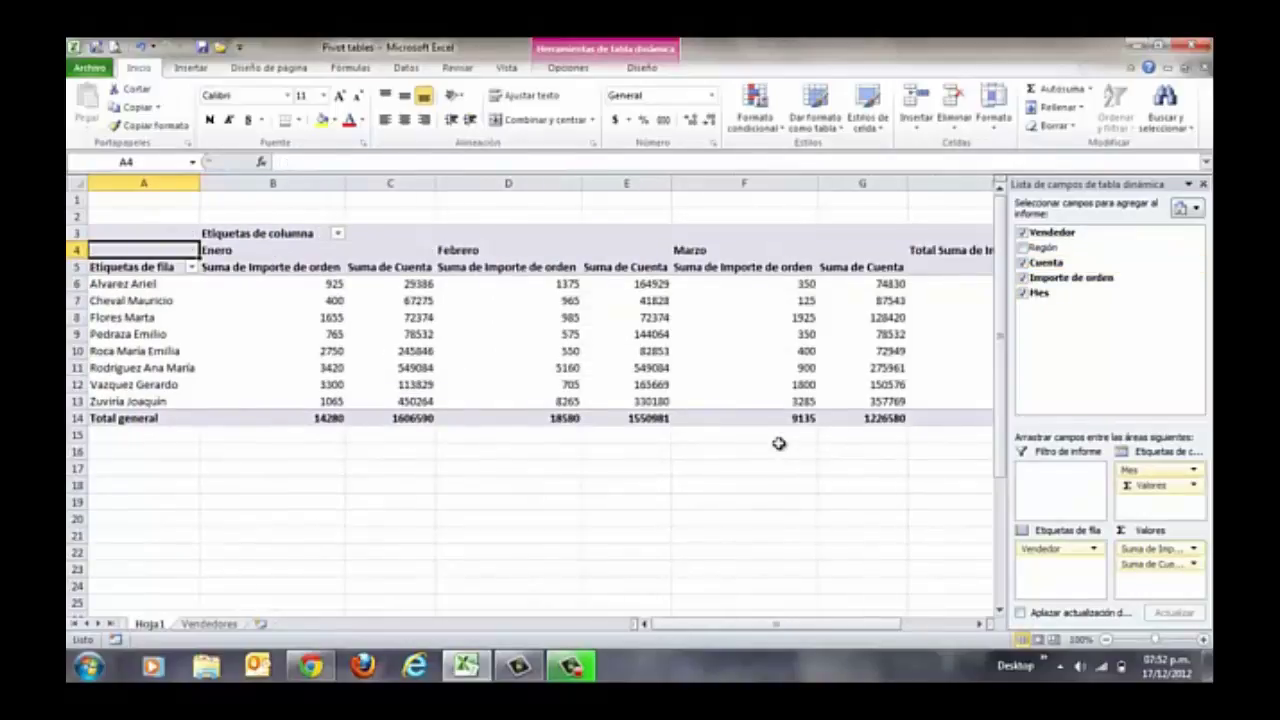
pyautogui.moveTo(1150, 564); pyautogui.dragTo(1060, 572)
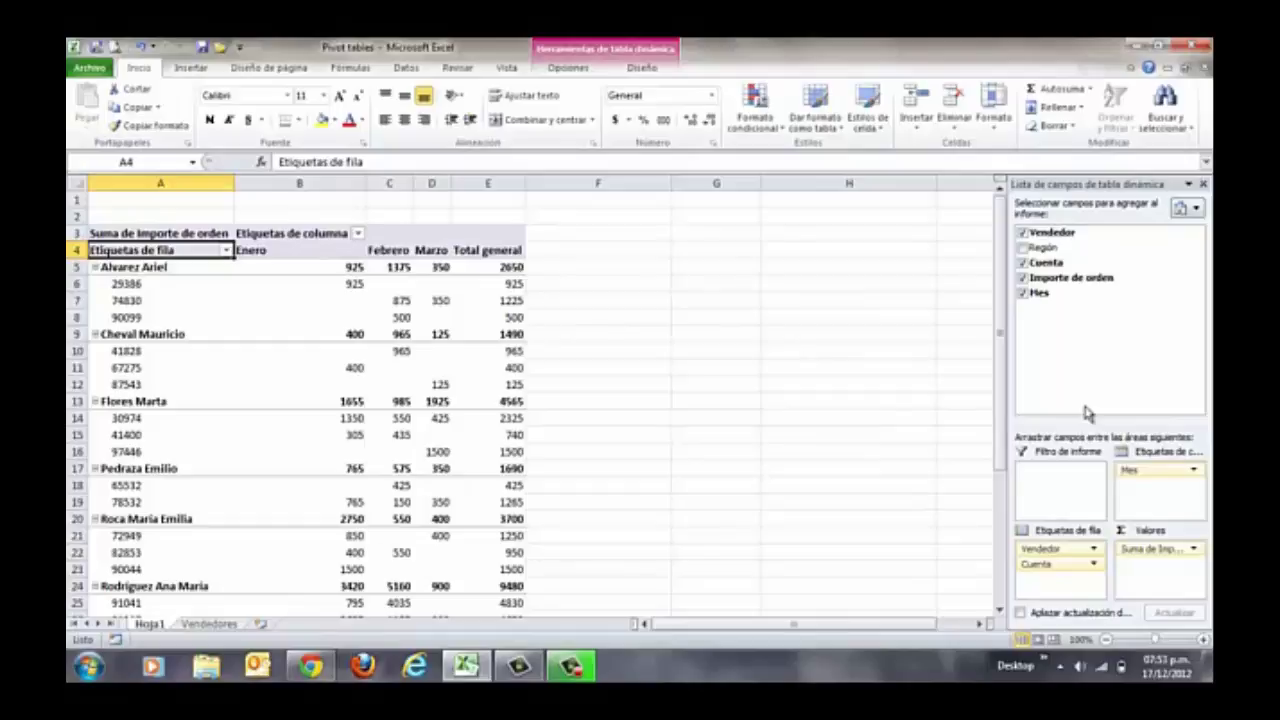
# Step: Try the side-by-side, fields-only and 2 by 2 areas-only layouts of the pivot field list, and restore the stacked layout
pyautogui.moveTo(1000, 430); pyautogui.dragTo(1024, 340)
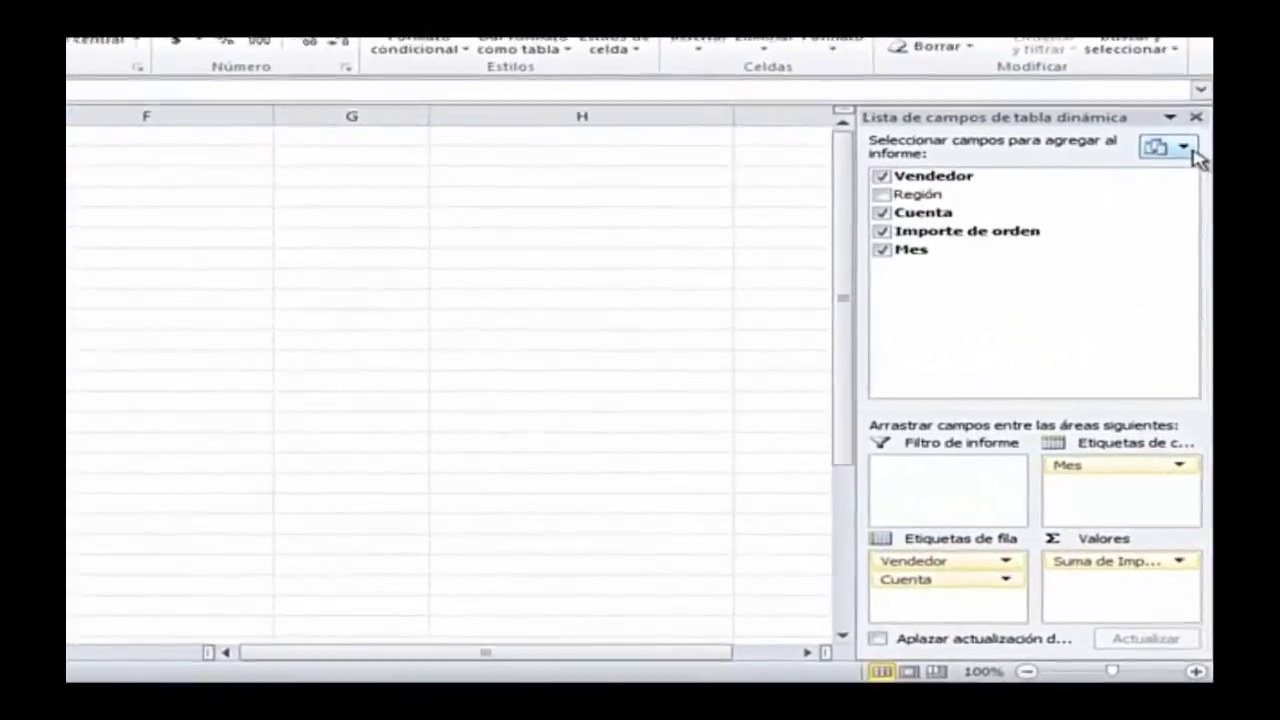
pyautogui.click(1183, 147)
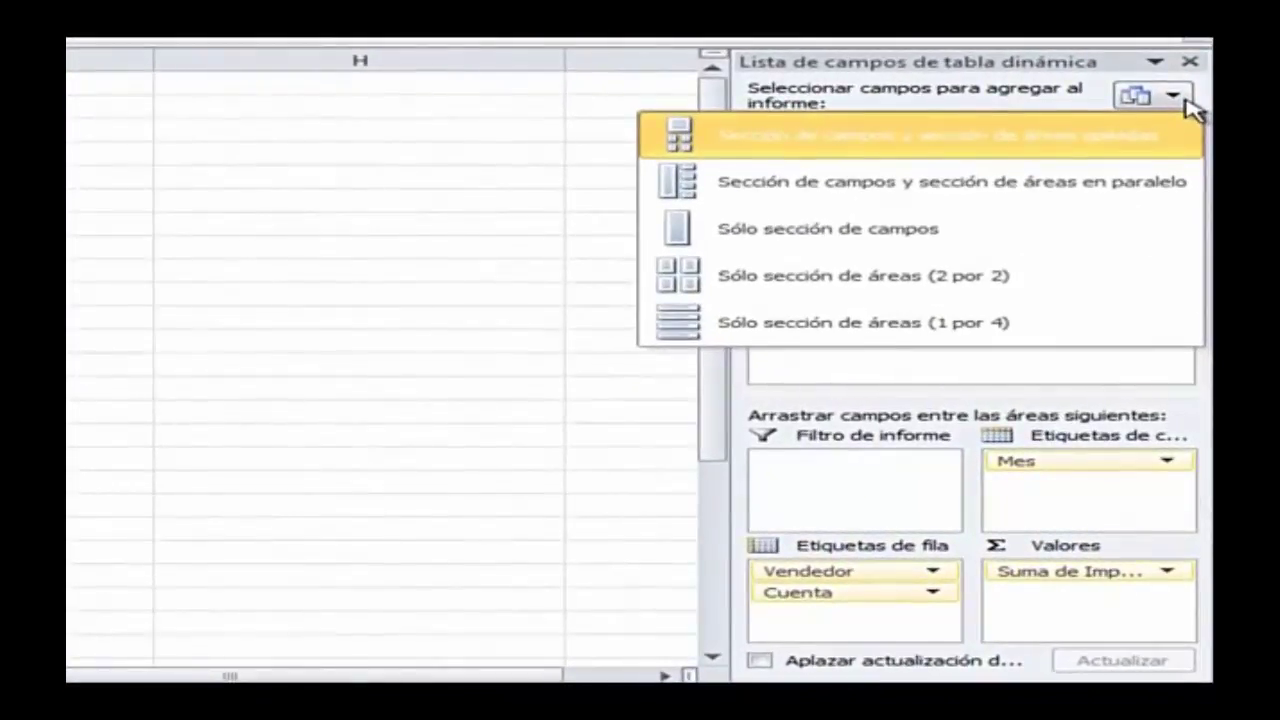
pyautogui.click(1177, 184)
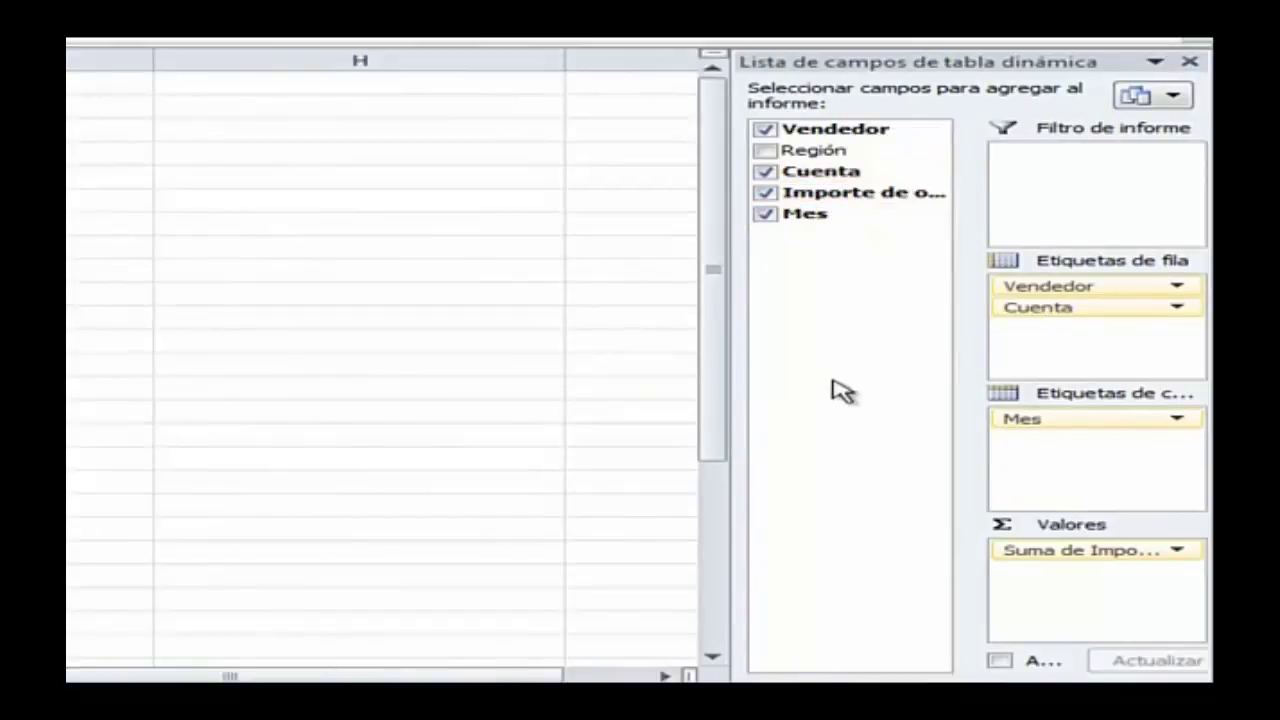
pyautogui.click(1190, 99)
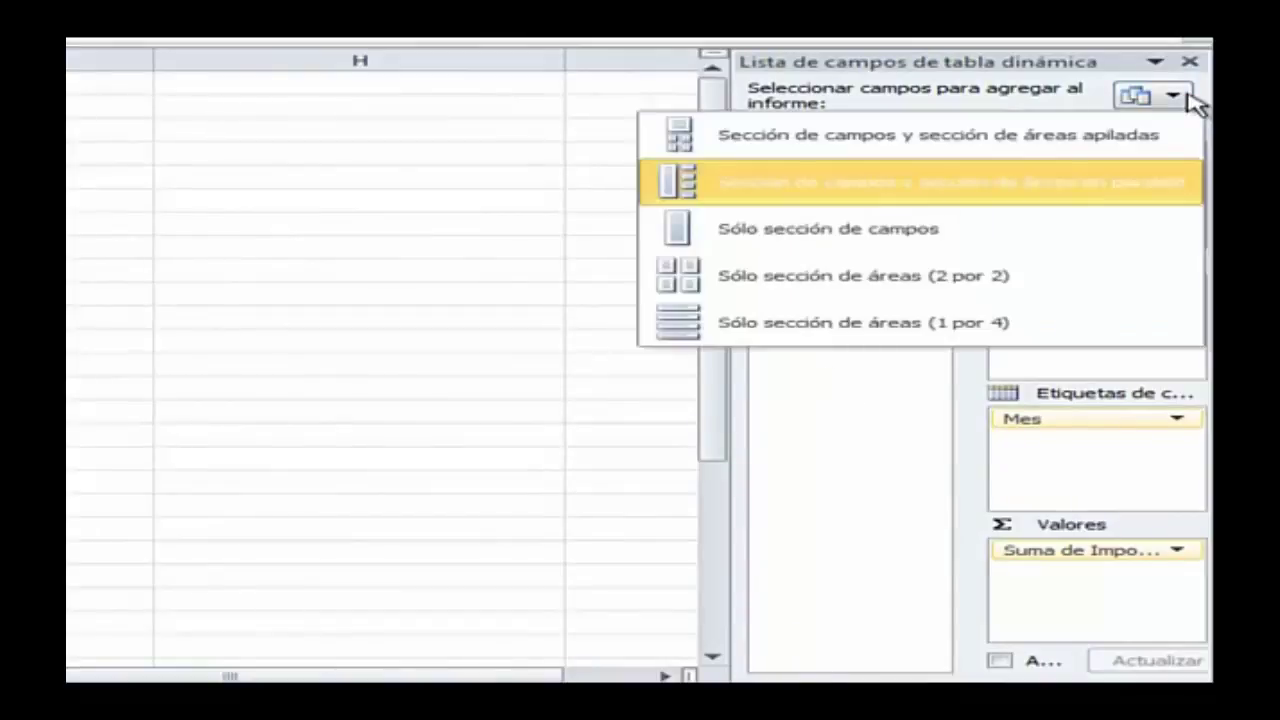
pyautogui.click(965, 233)
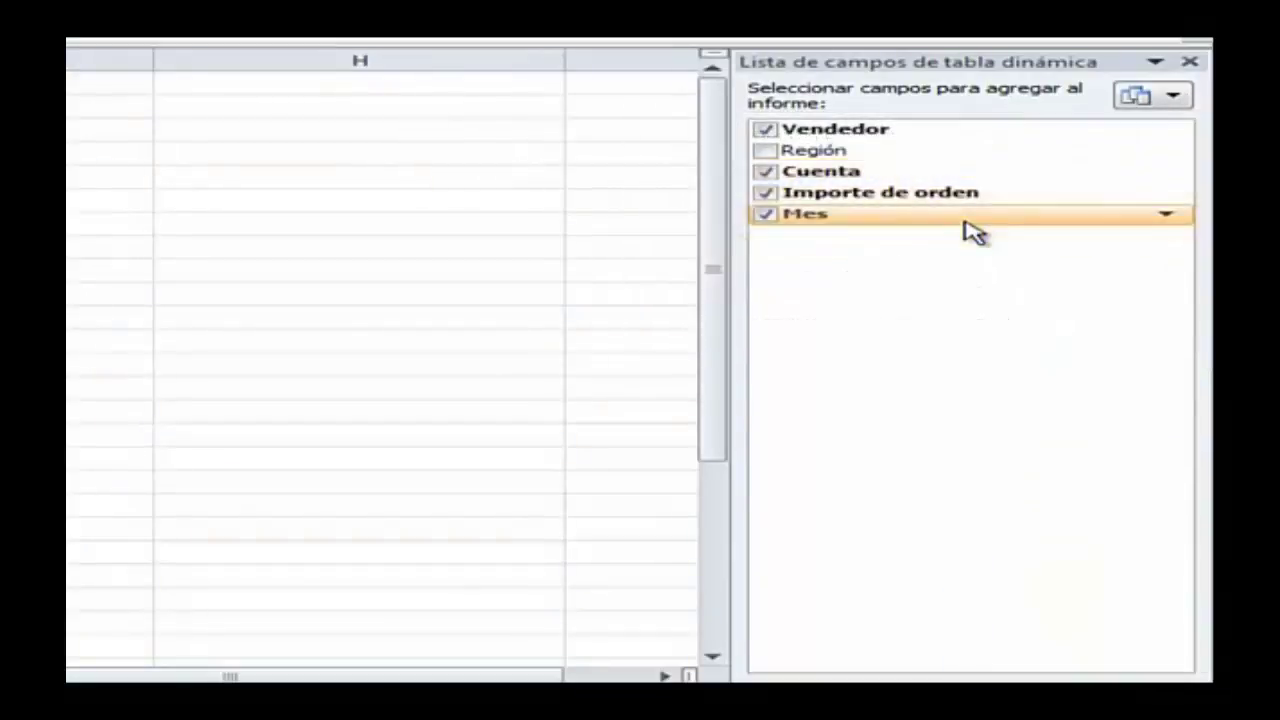
pyautogui.click(1180, 104)
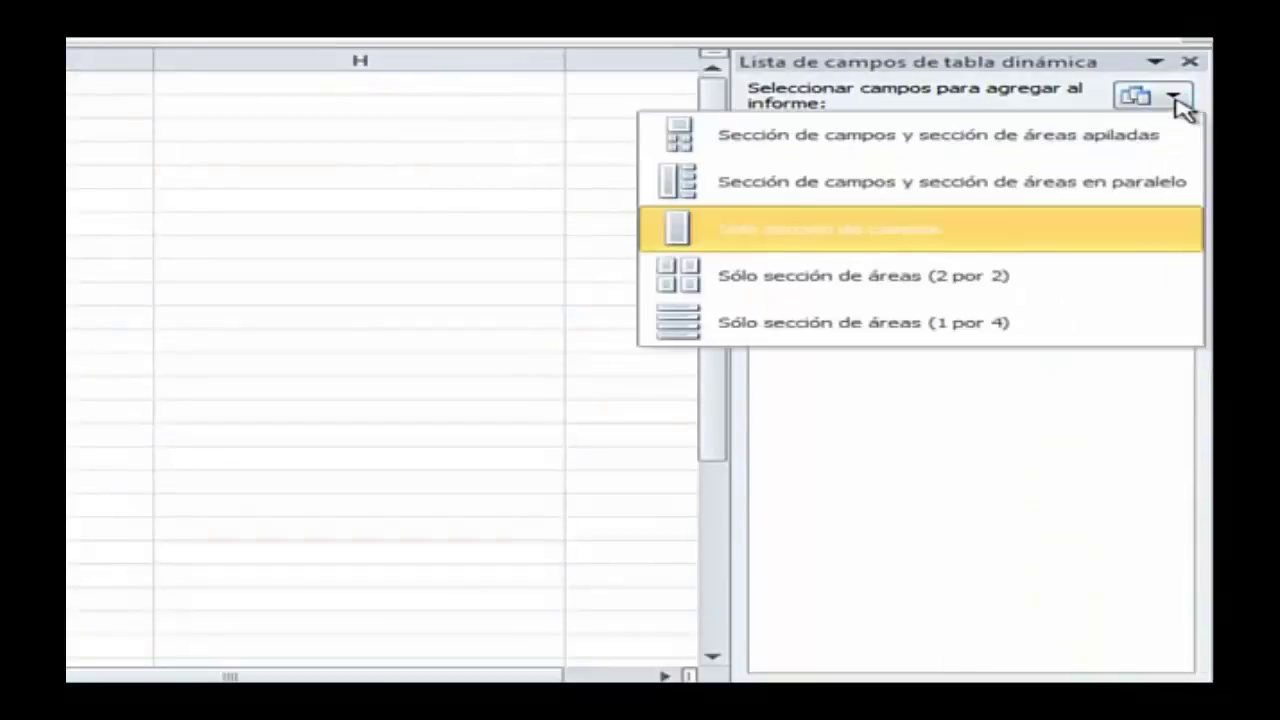
pyautogui.click(935, 285)
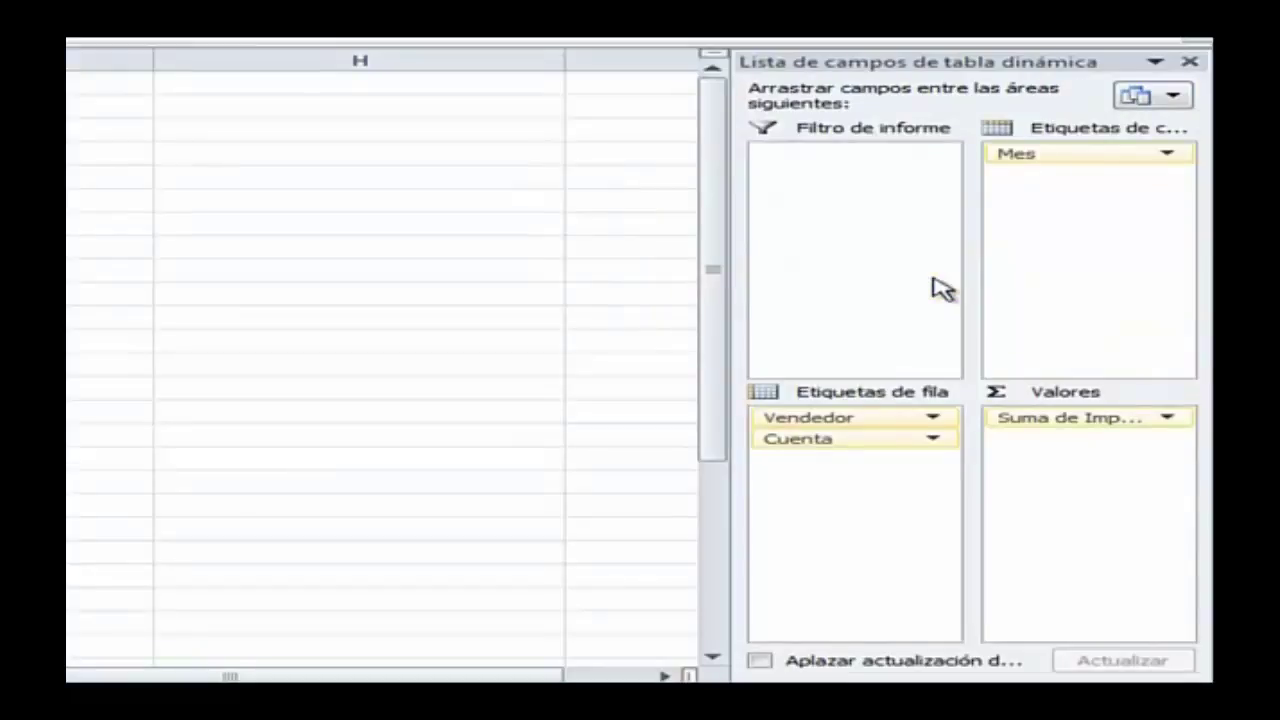
pyautogui.click(1174, 98)
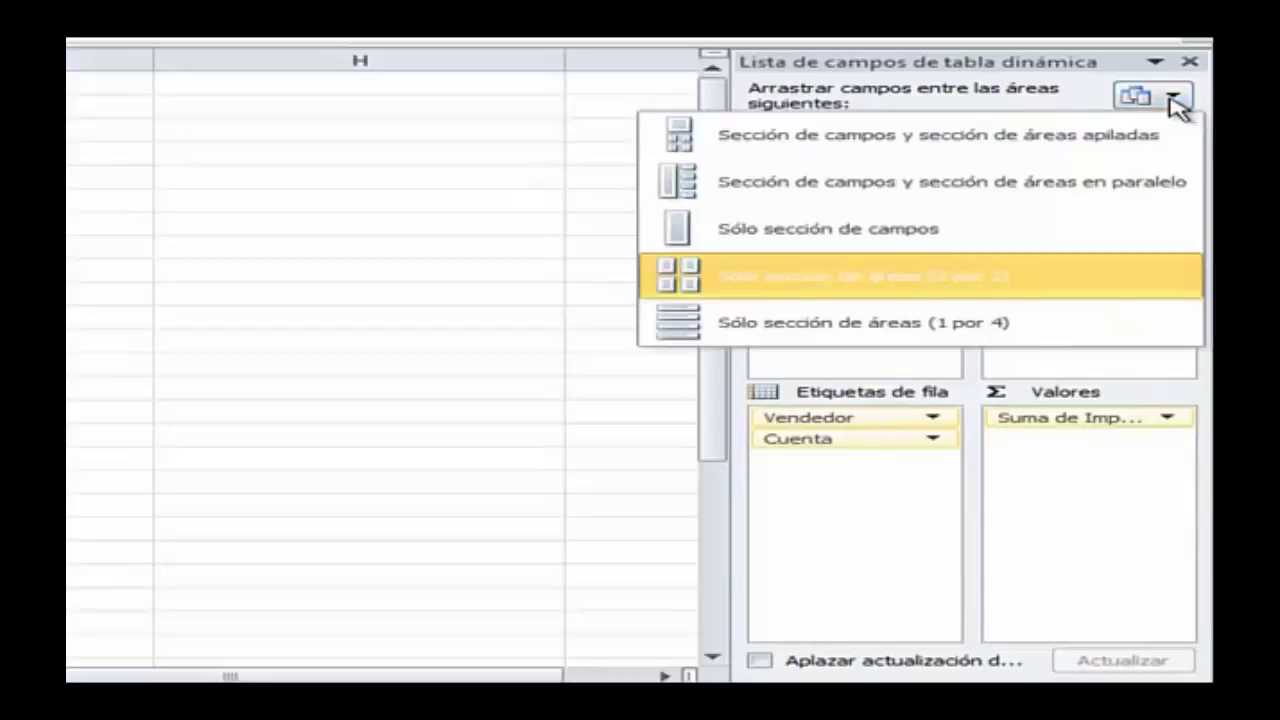
pyautogui.click(1068, 144)
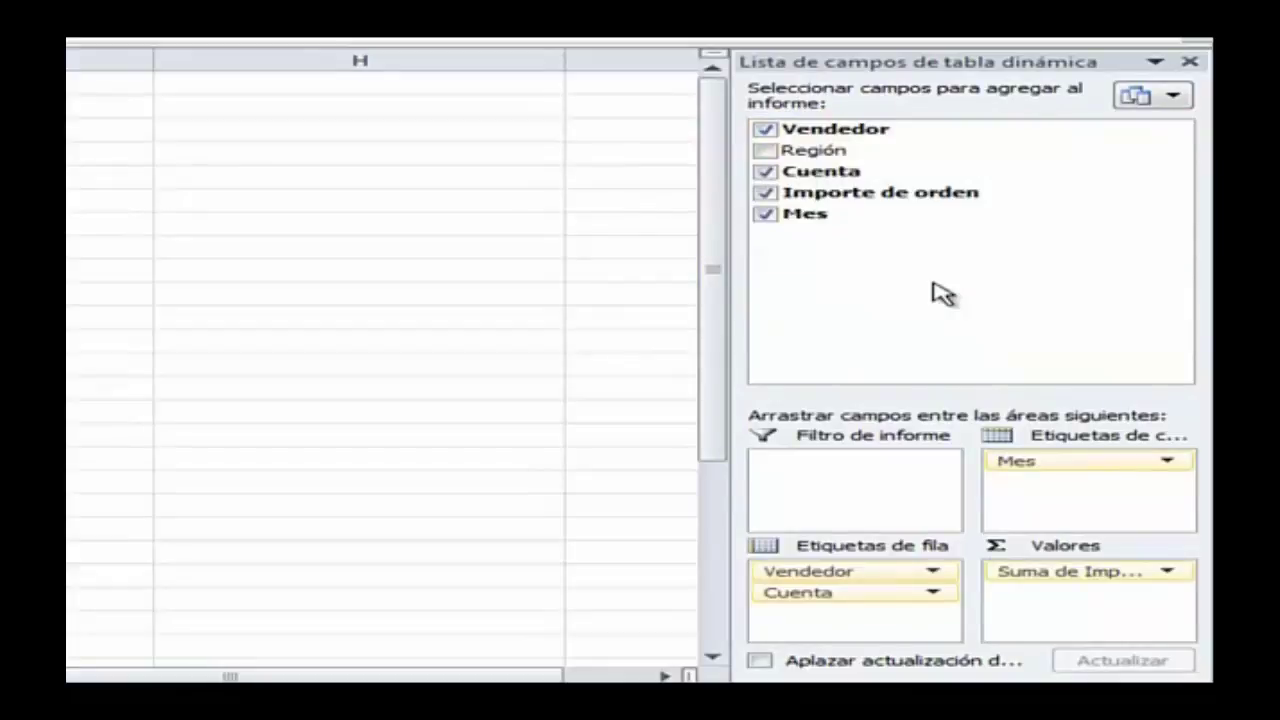
# Step: Remove the Cuenta and Mes fields from the pivot table and select the first seller's order amount in cell B4
pyautogui.click(768, 172)
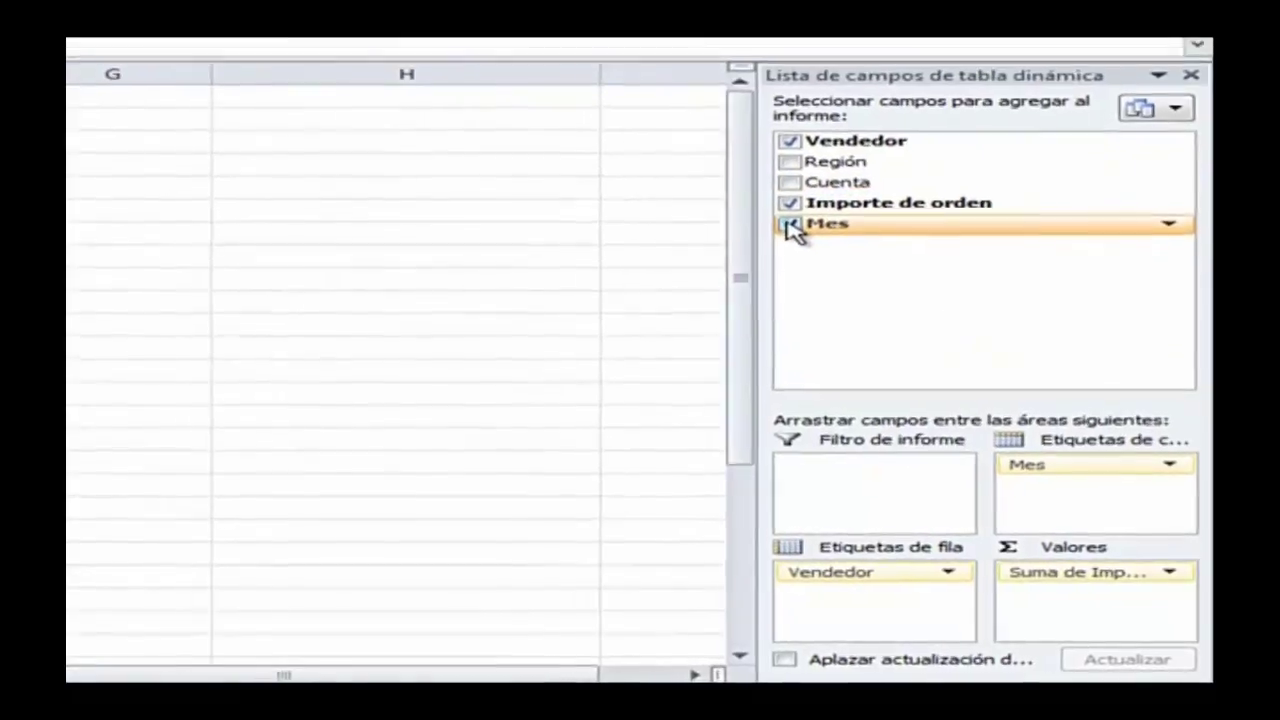
pyautogui.click(765, 215)
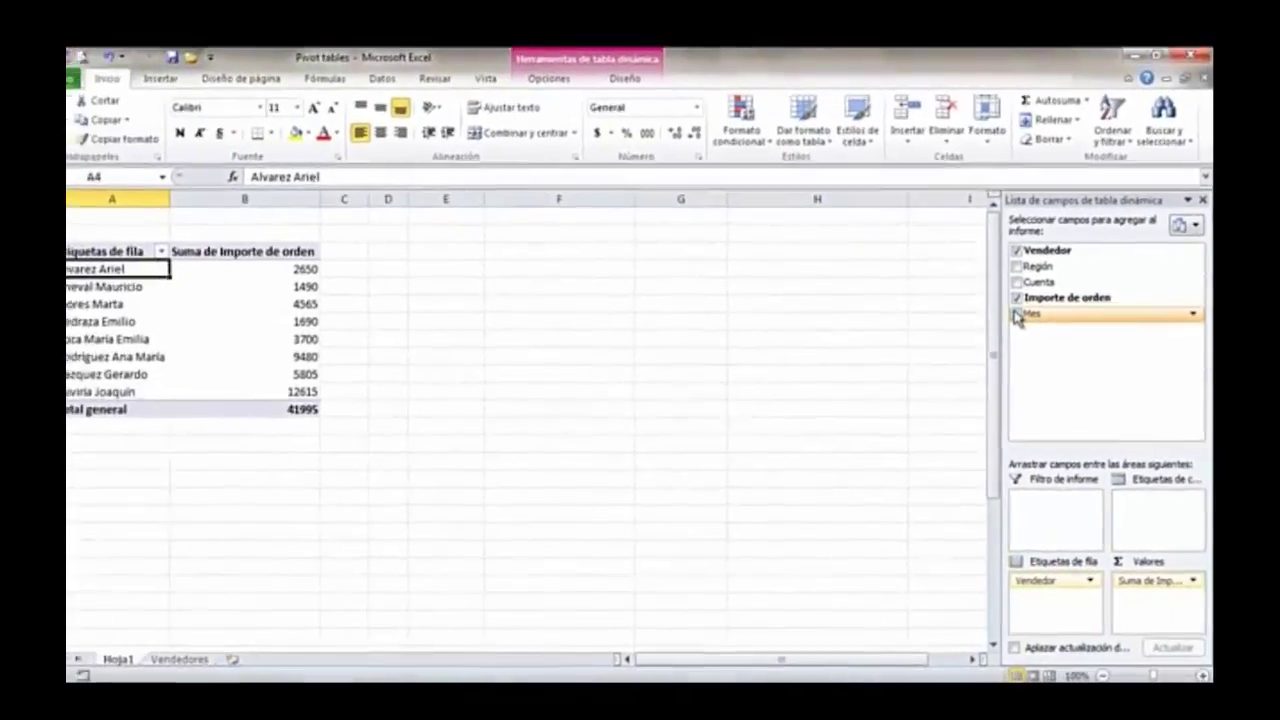
pyautogui.click(326, 273)
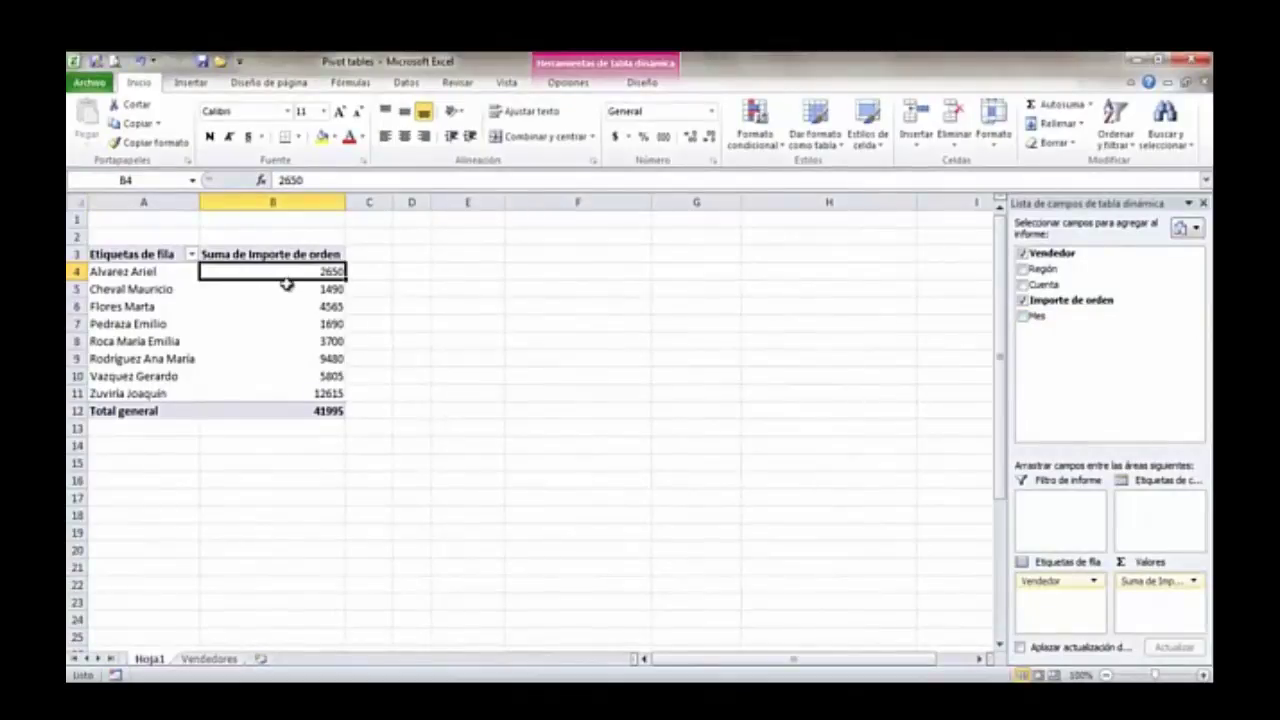
pyautogui.click(294, 289)
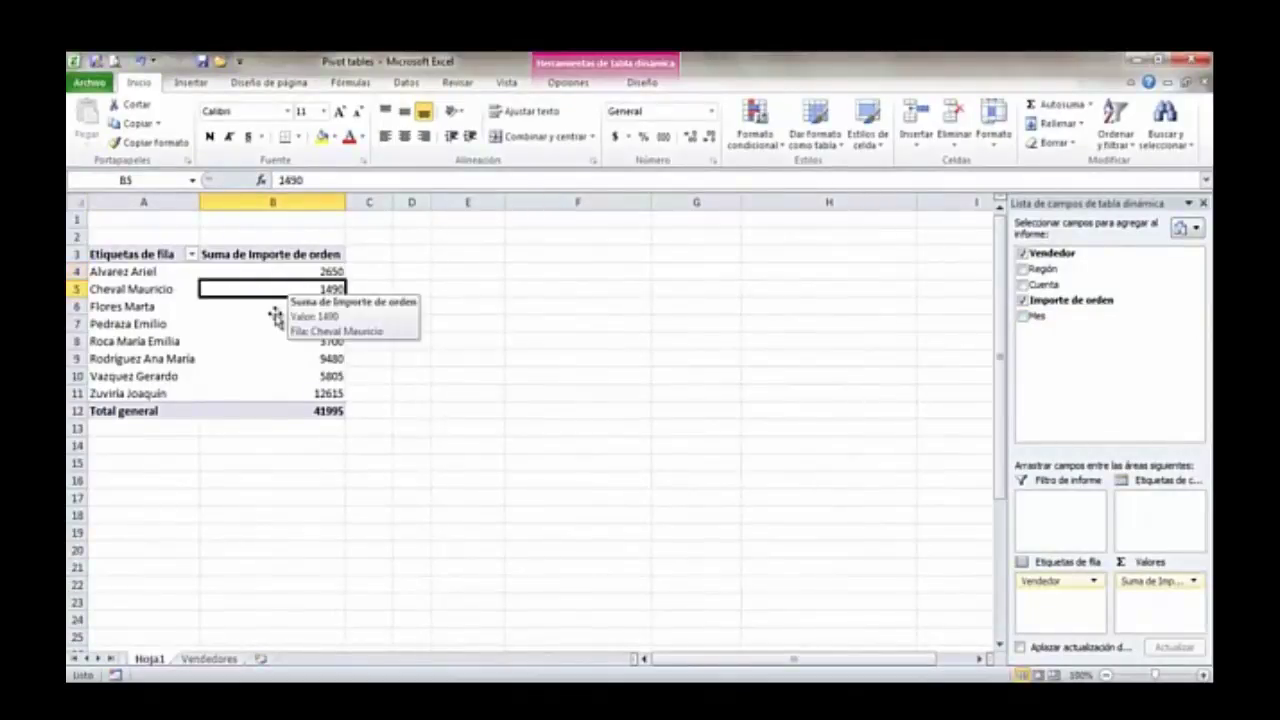
pyautogui.click(276, 312)
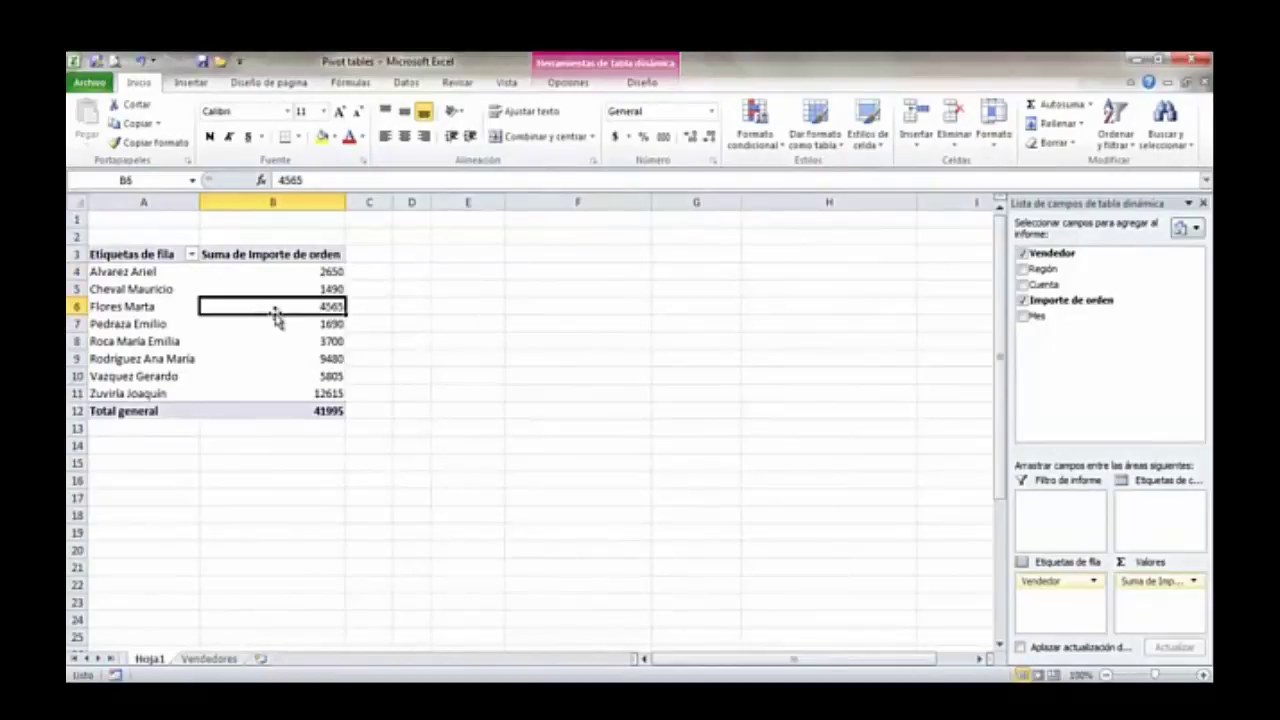
pyautogui.click(304, 271)
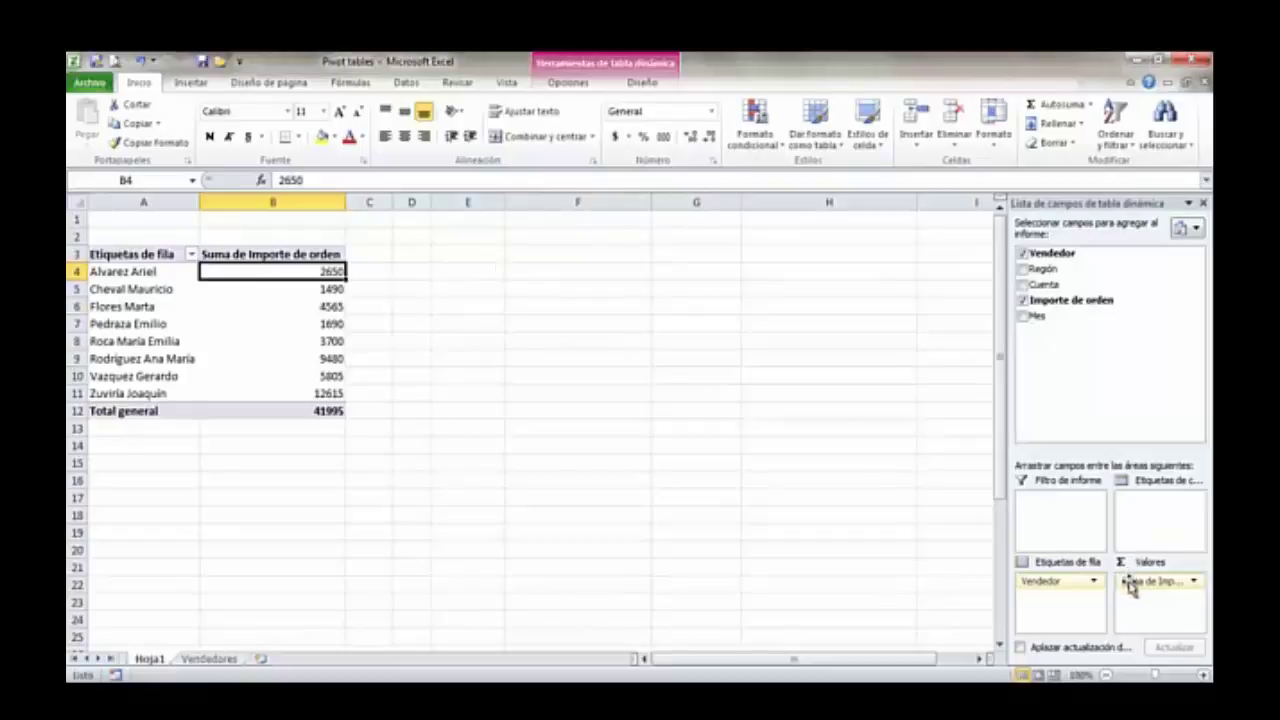
# Step: Review the calculation types available for the Importe de orden value field and summarize it by Promedio
pyautogui.click(1197, 581)
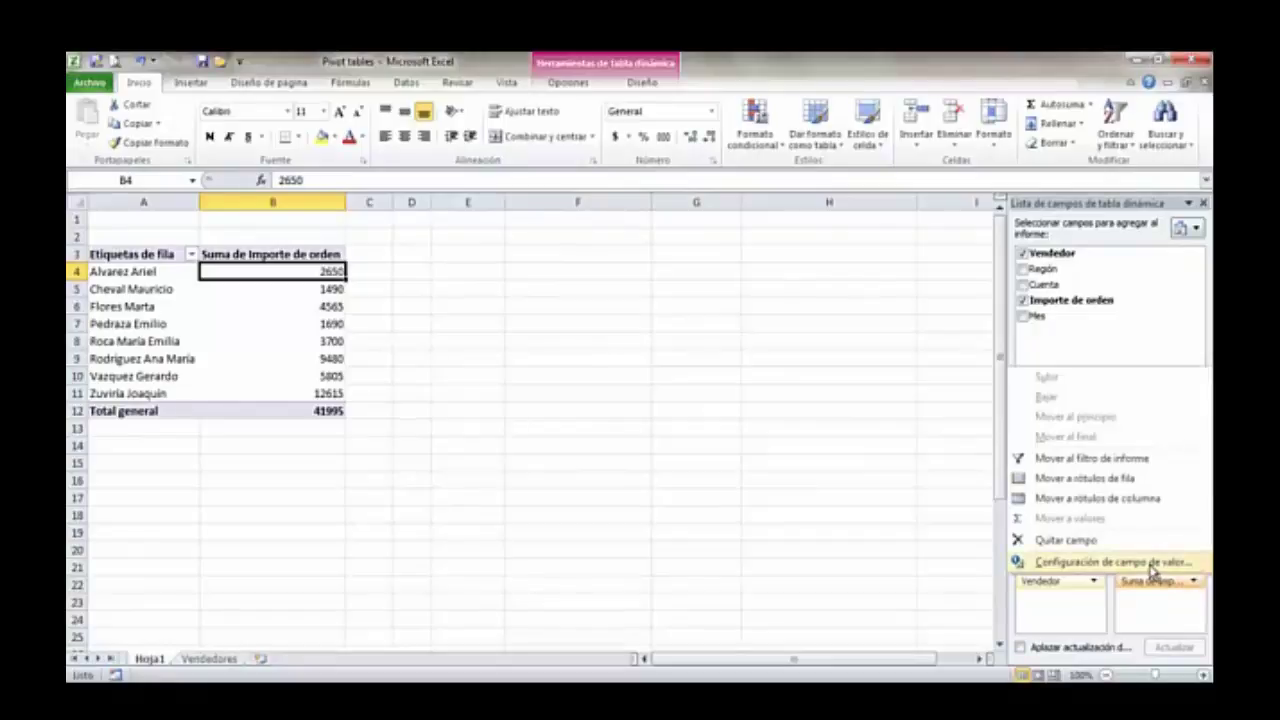
pyautogui.click(1150, 564)
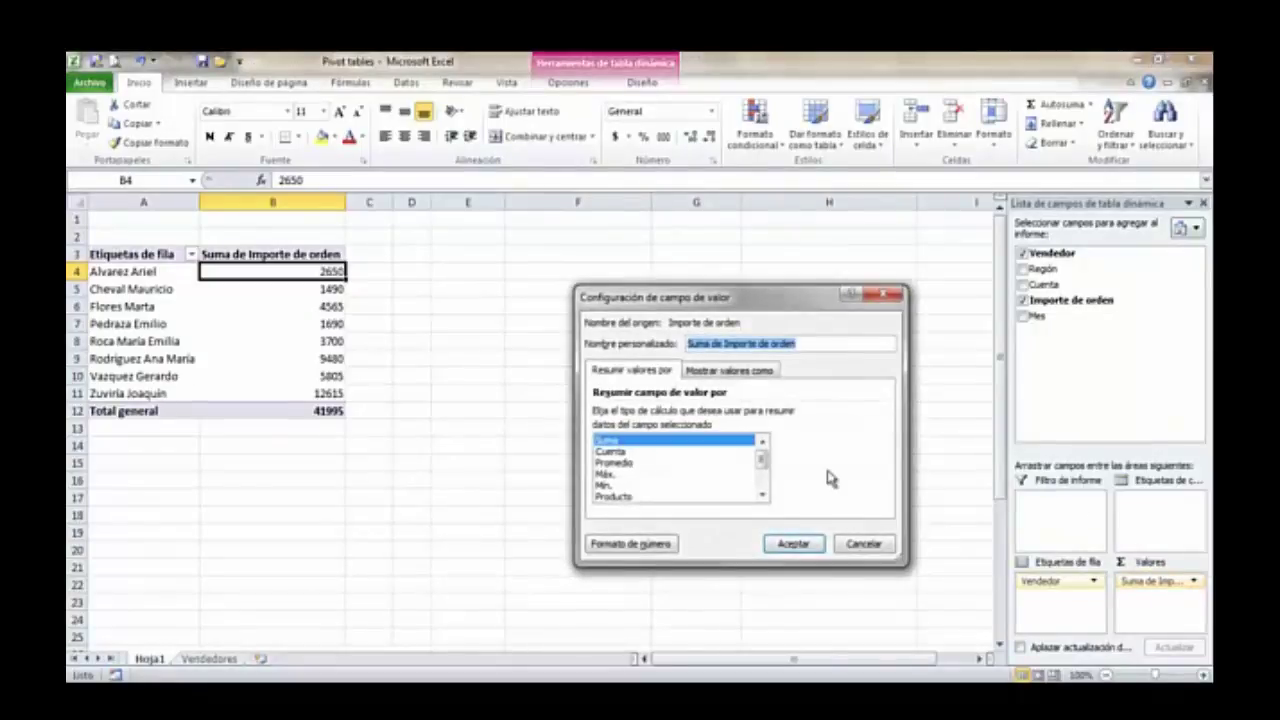
pyautogui.click(763, 495)
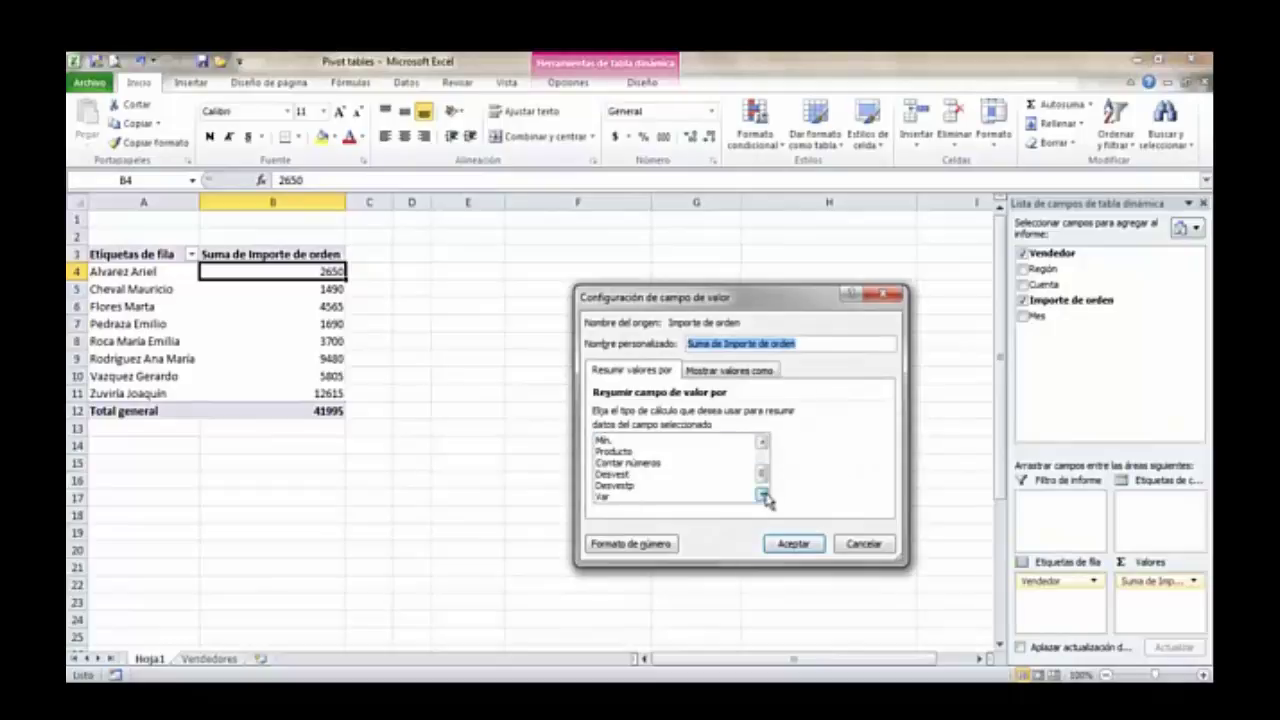
pyautogui.click(763, 495)
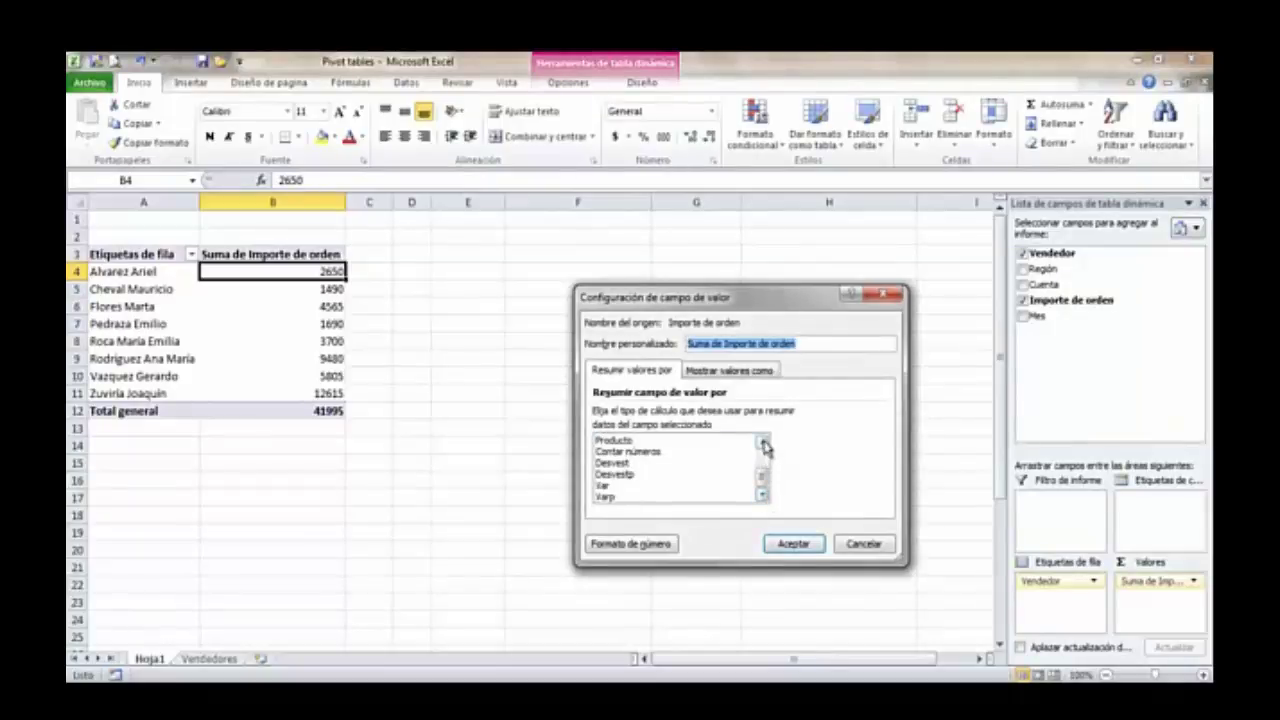
pyautogui.click(763, 443)
pyautogui.click(763, 443)
pyautogui.click(763, 443)
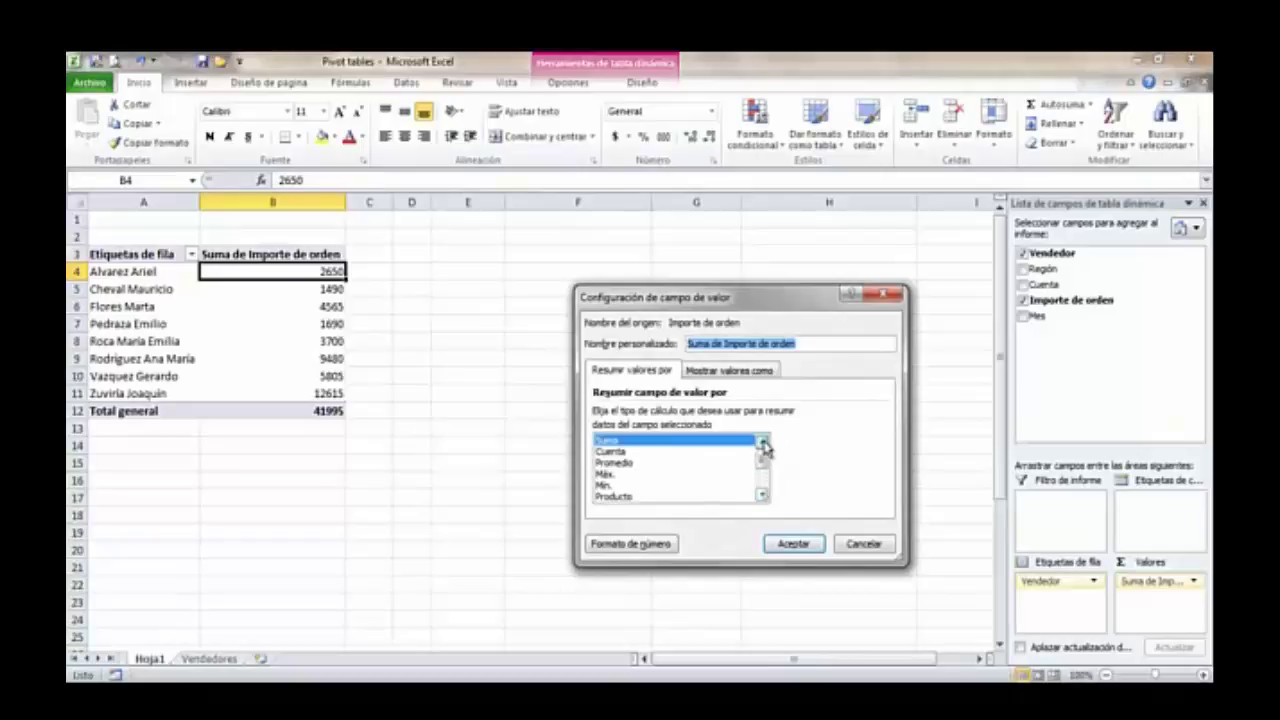
pyautogui.click(636, 462)
pyautogui.click(795, 544)
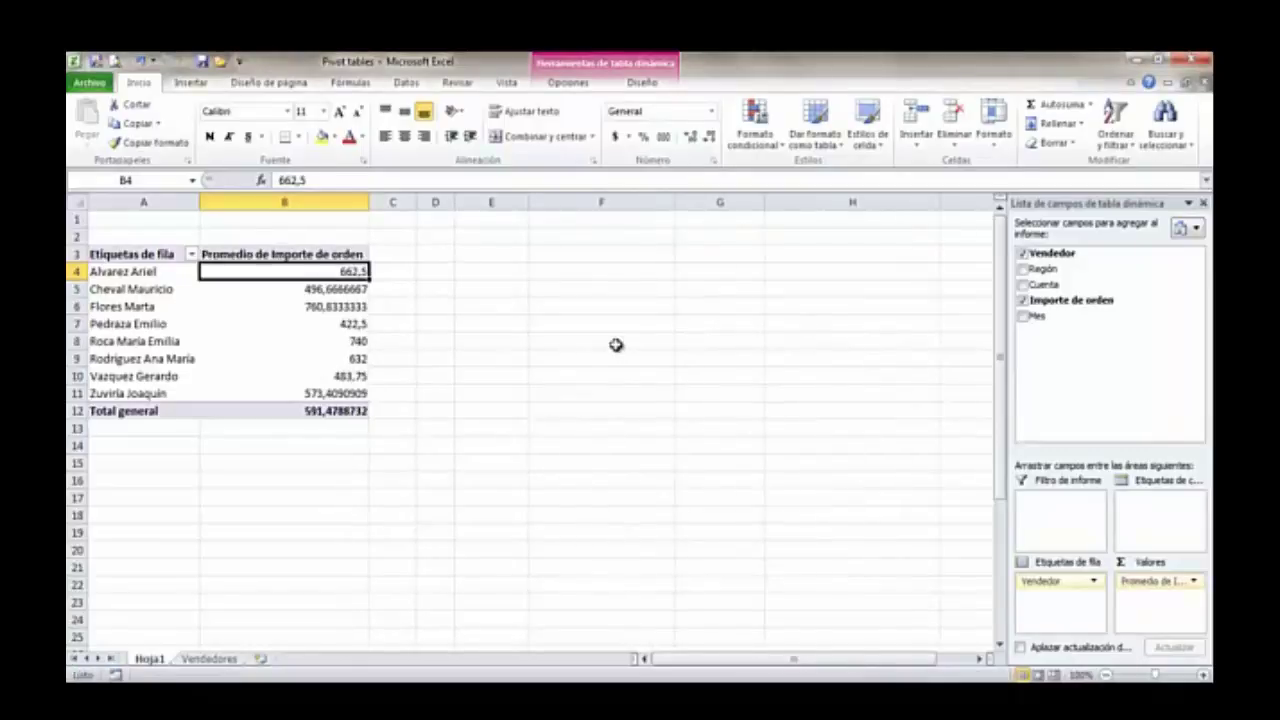
# Step: Set the Importe de orden value field back to being summarized by Suma
pyautogui.click(1194, 582)
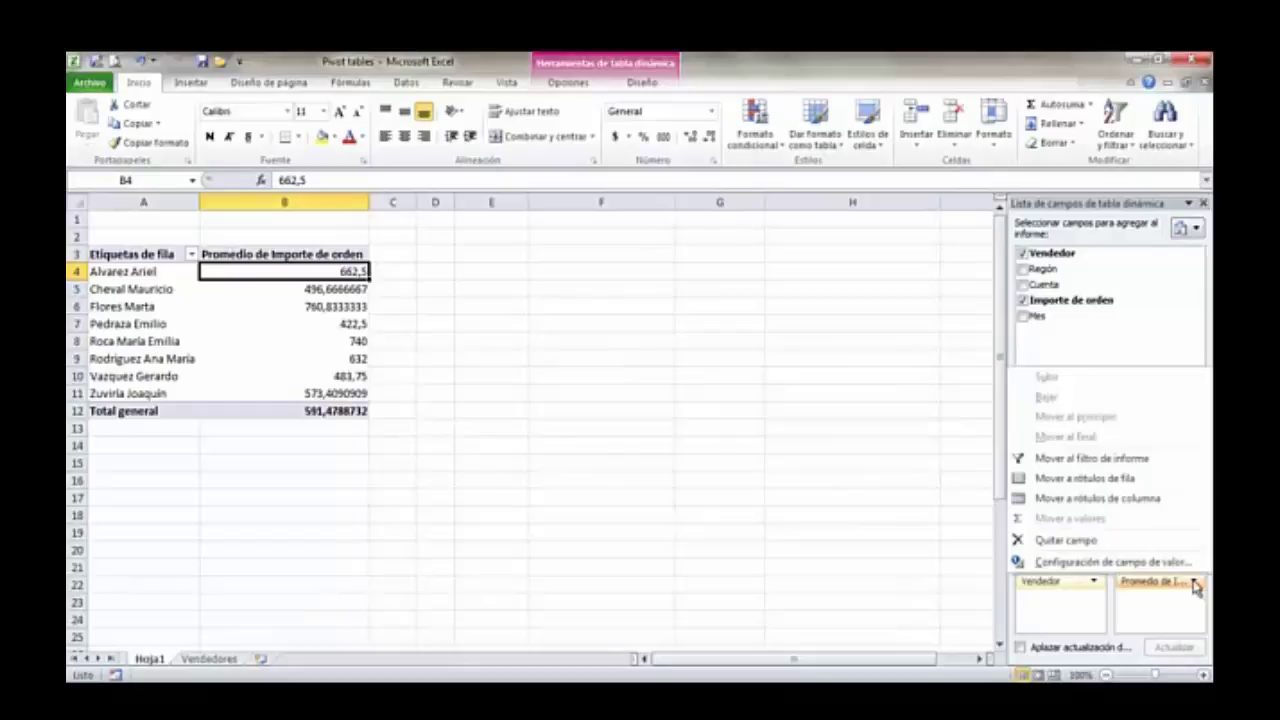
pyautogui.click(1180, 563)
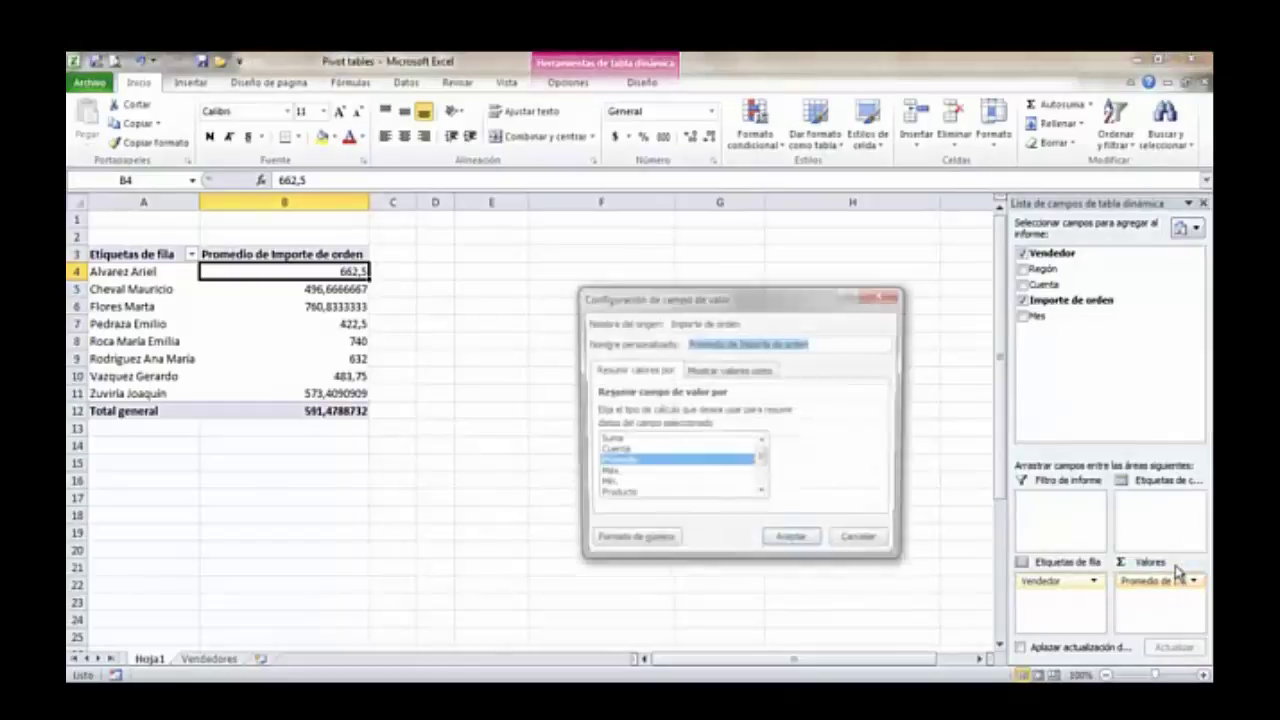
pyautogui.click(705, 441)
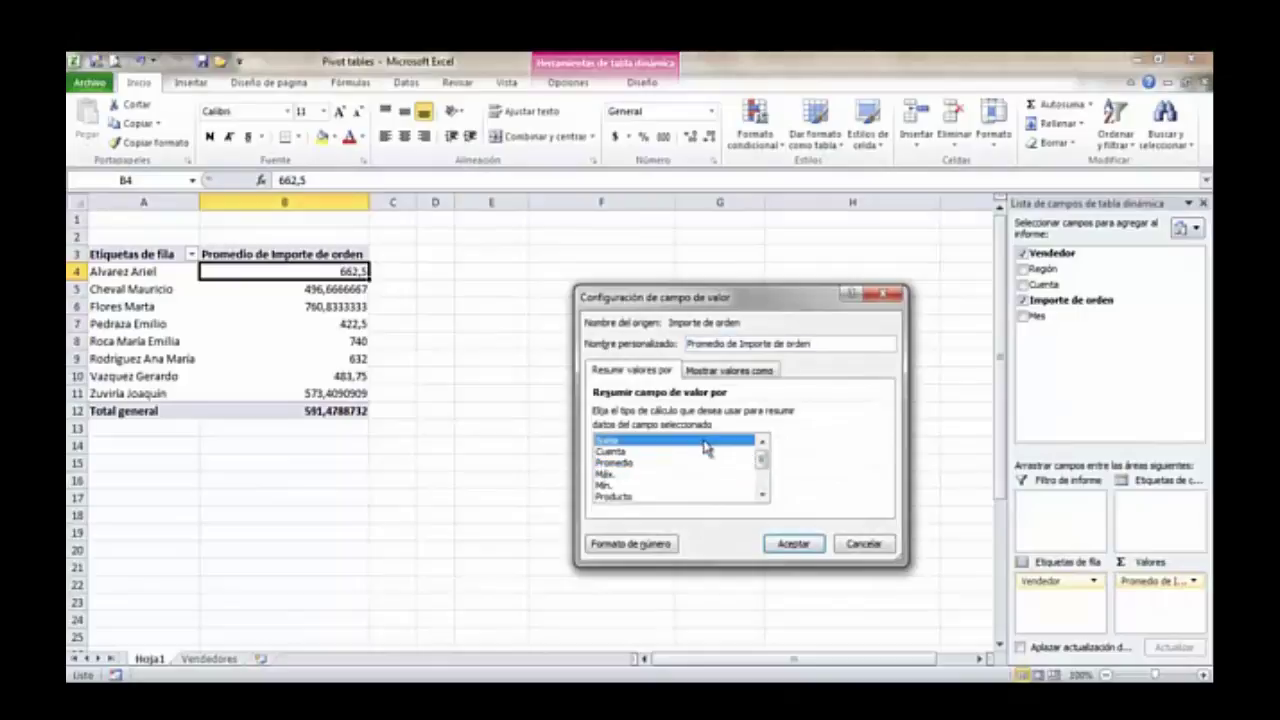
pyautogui.click(795, 543)
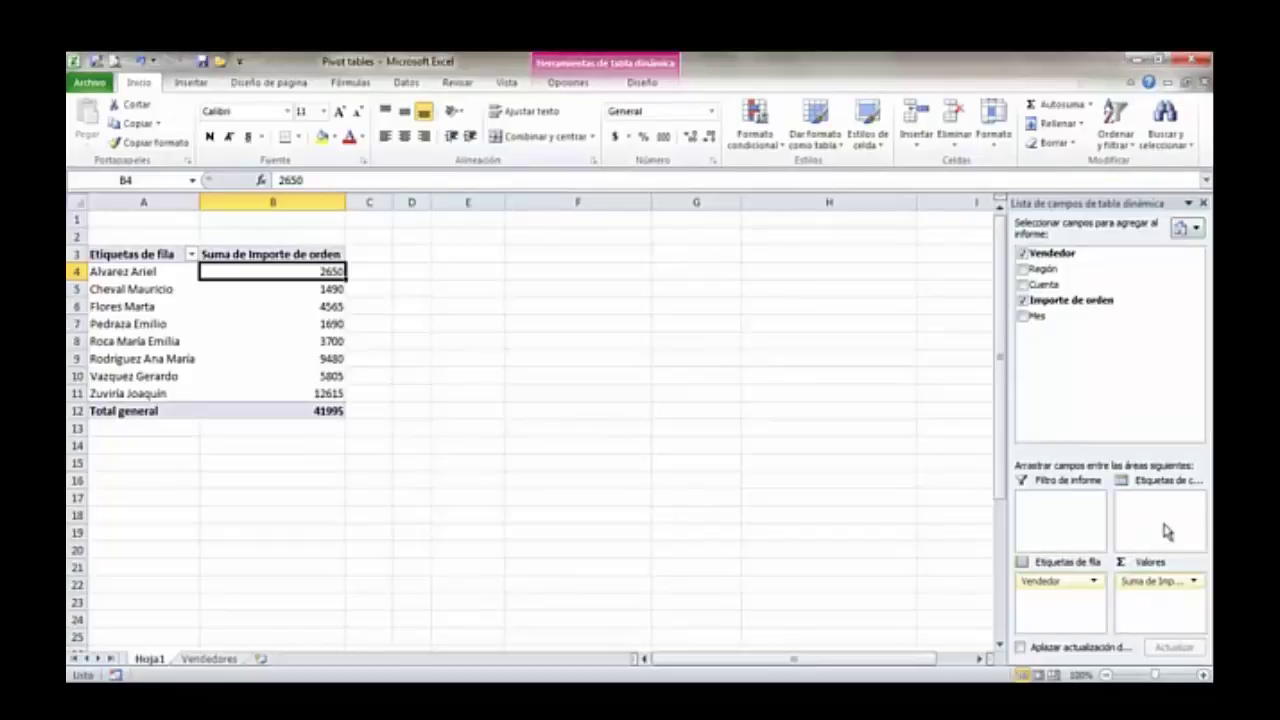
# Step: Add the Mes field to the column labels and the Cuenta field to the row labels under Vendedor
pyautogui.click(1026, 322)
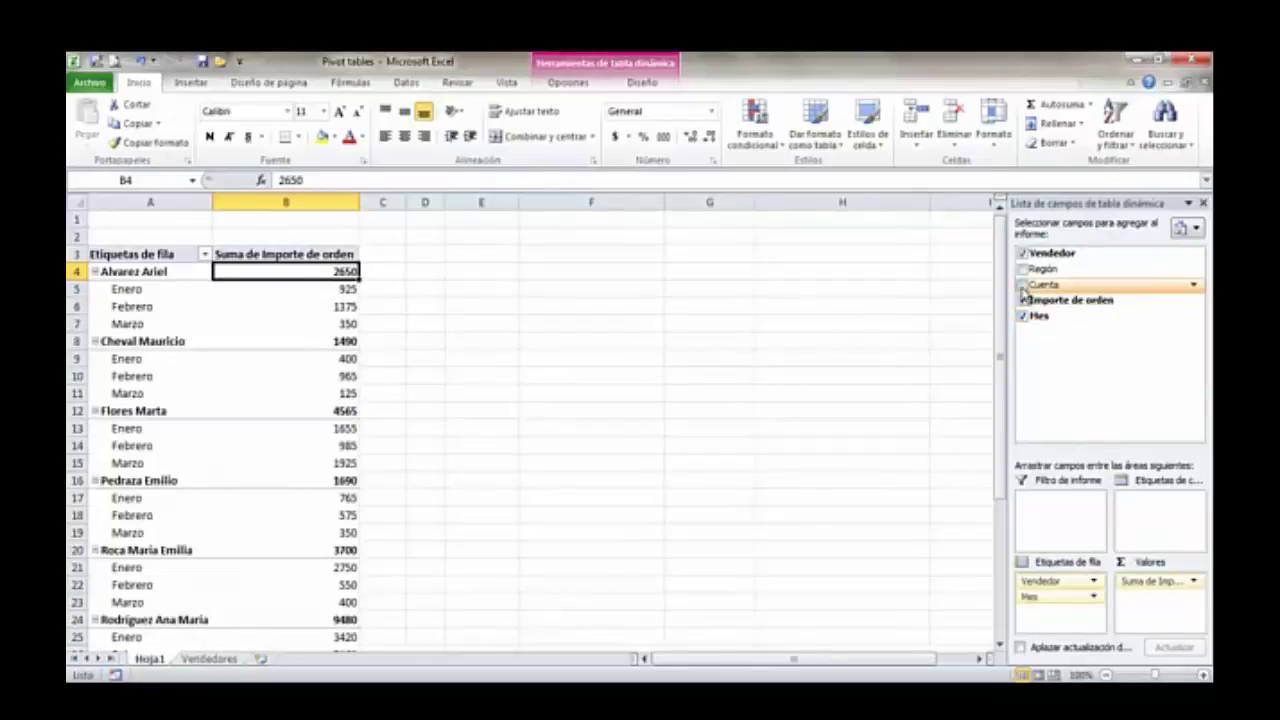
pyautogui.moveTo(1048, 597); pyautogui.dragTo(1158, 505)
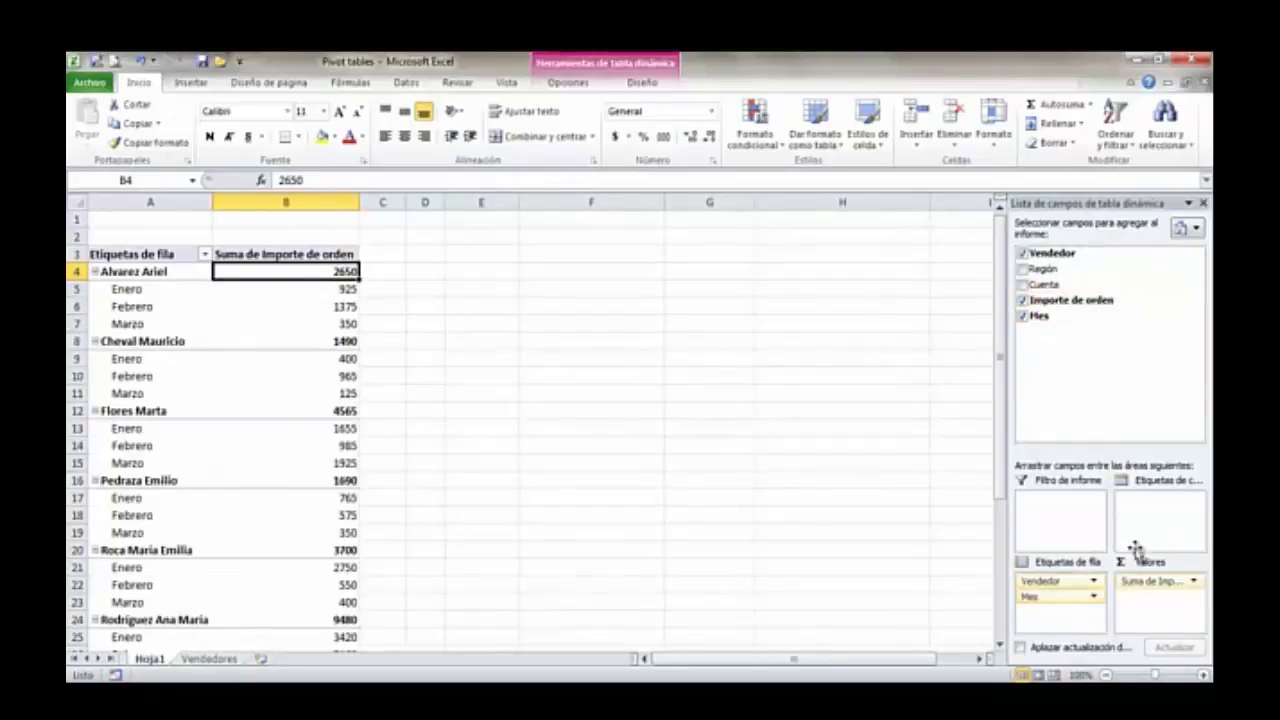
pyautogui.click(1023, 285)
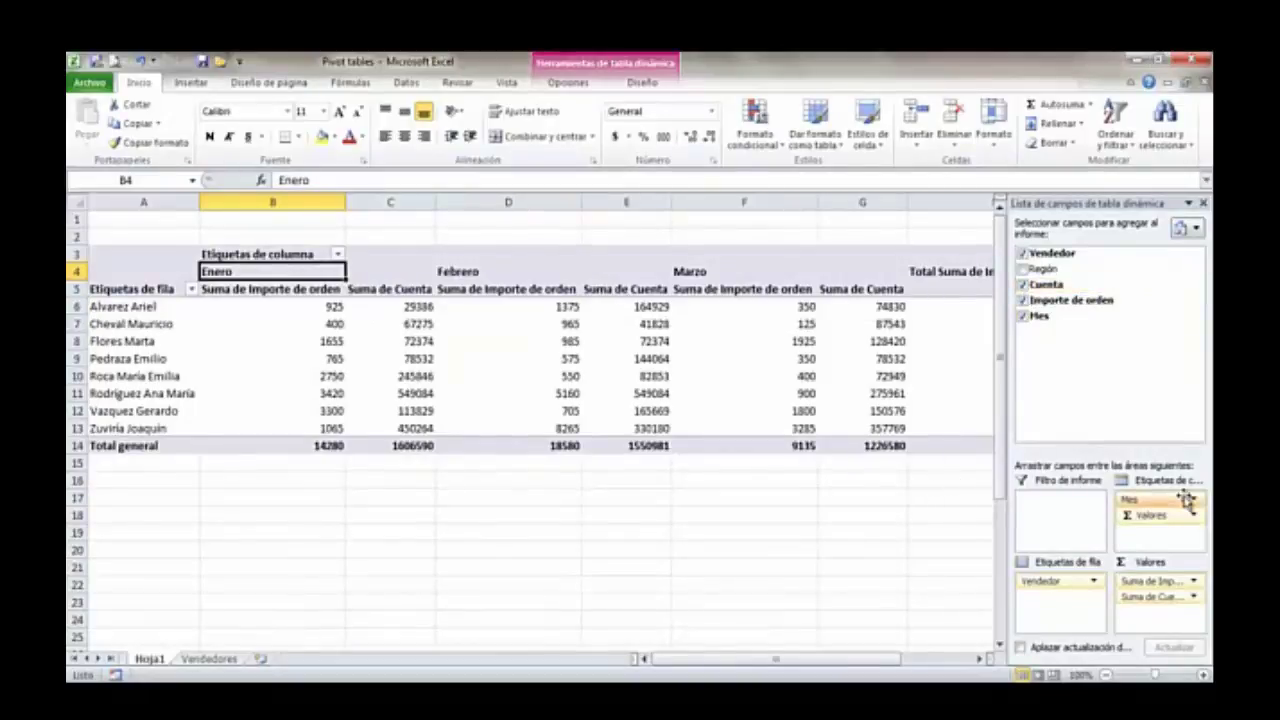
pyautogui.moveTo(1155, 596); pyautogui.dragTo(1058, 612)
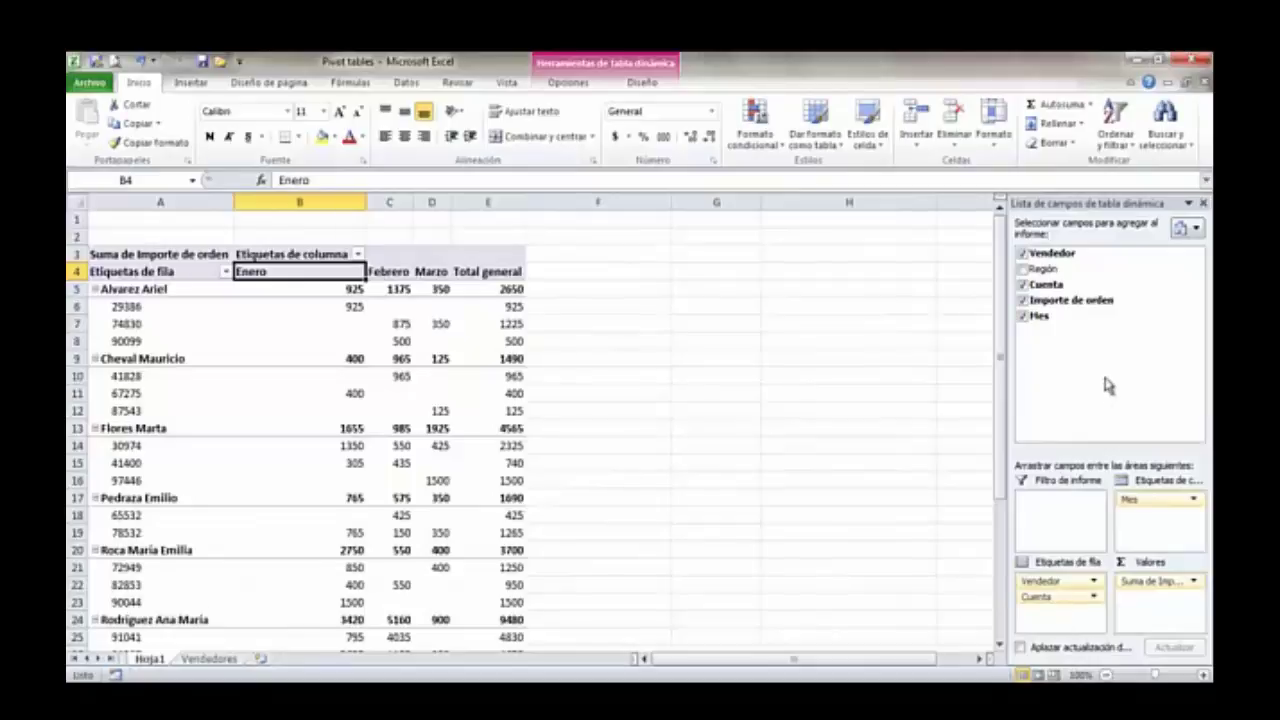